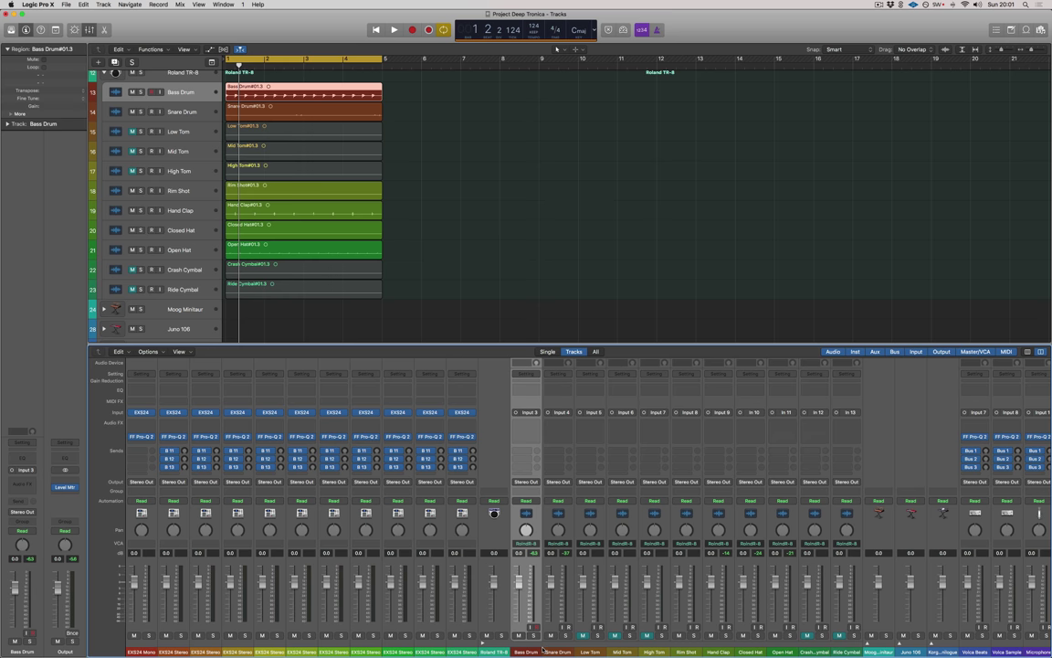
# - Insert a mono Overdrive on the Bass Drum, Snare Drum, Rim Shot, Hand Clap, Closed Hat and Open Hat channels together
pyautogui.keyDown('super'); pyautogui.click(556, 652); pyautogui.keyUp('super')
pyautogui.keyDown('super'); pyautogui.click(622, 653); pyautogui.keyUp('super')
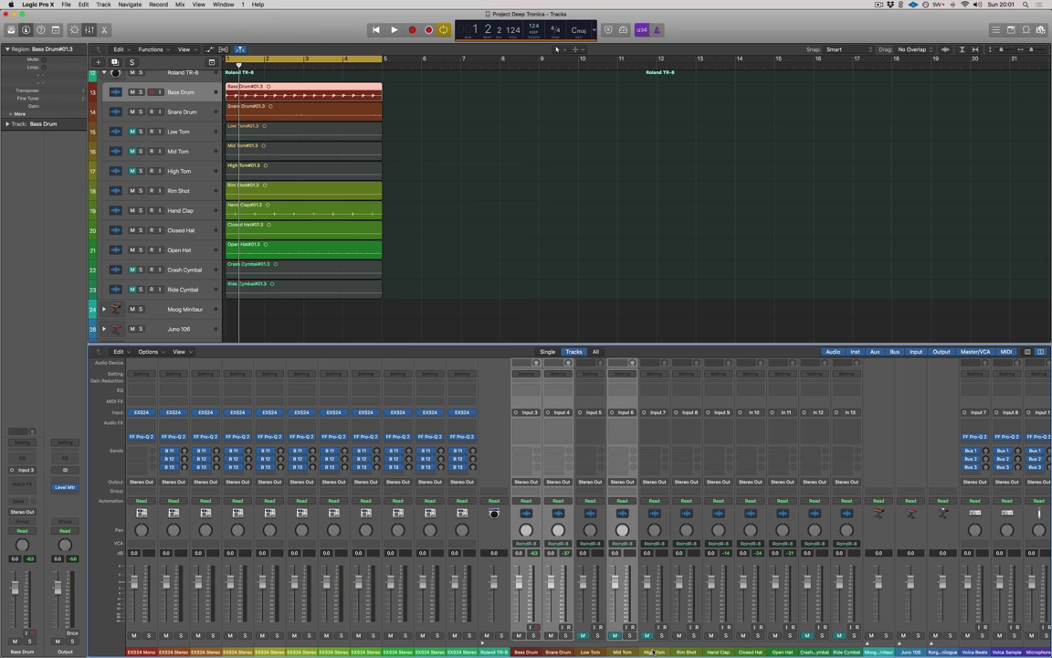
pyautogui.keyDown('super'); pyautogui.click(623, 653); pyautogui.keyUp('super')
pyautogui.keyDown('super'); pyautogui.click(686, 652); pyautogui.keyUp('super')
pyautogui.keyDown('super'); pyautogui.click(718, 652); pyautogui.keyUp('super')
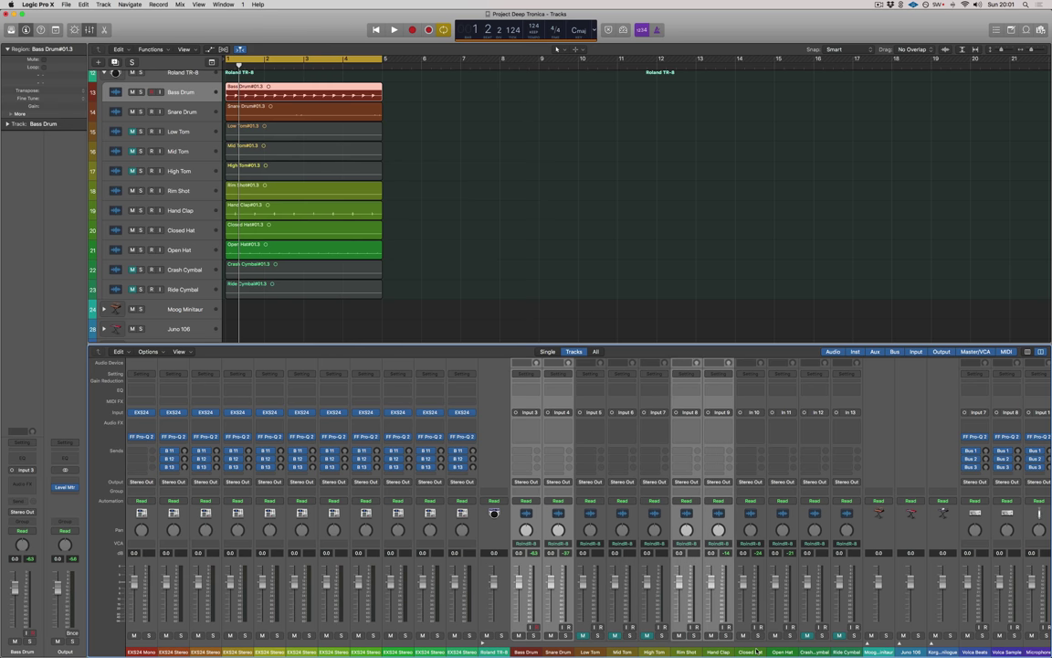
pyautogui.keyDown('super'); pyautogui.click(750, 653); pyautogui.keyUp('super')
pyautogui.keyDown('super'); pyautogui.click(782, 653); pyautogui.keyUp('super')
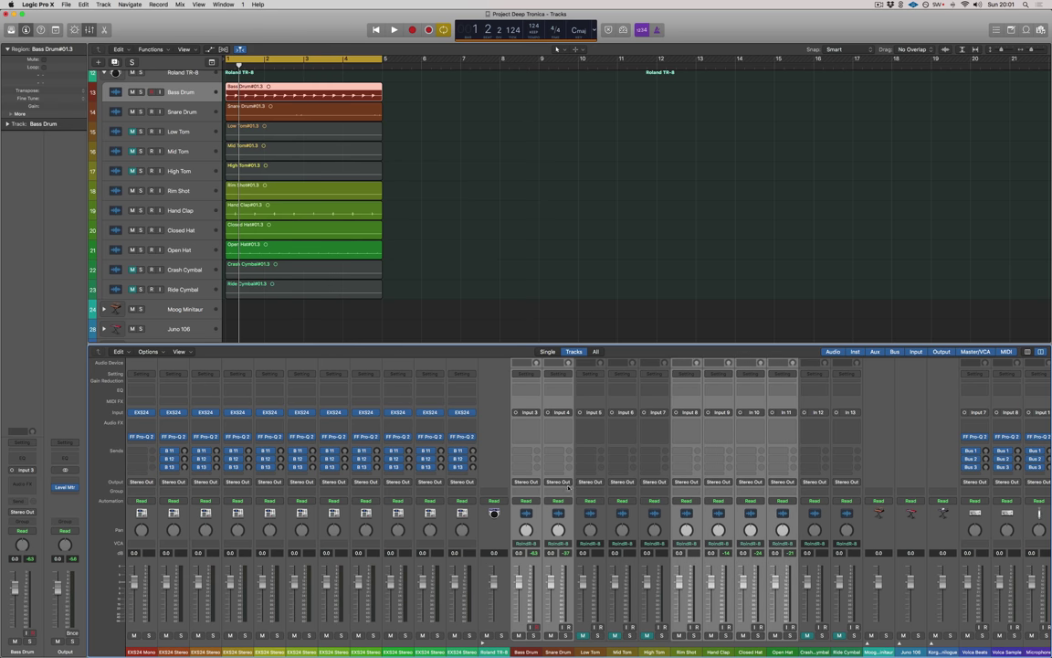
pyautogui.click(527, 424)
pyautogui.moveTo(538, 445)
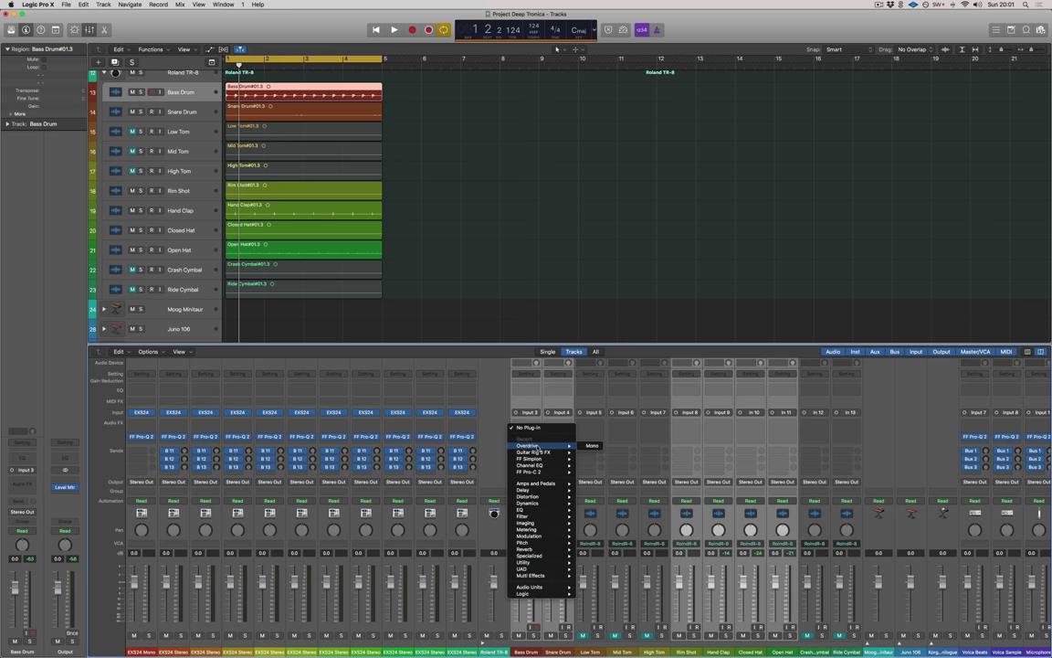
pyautogui.click(588, 447)
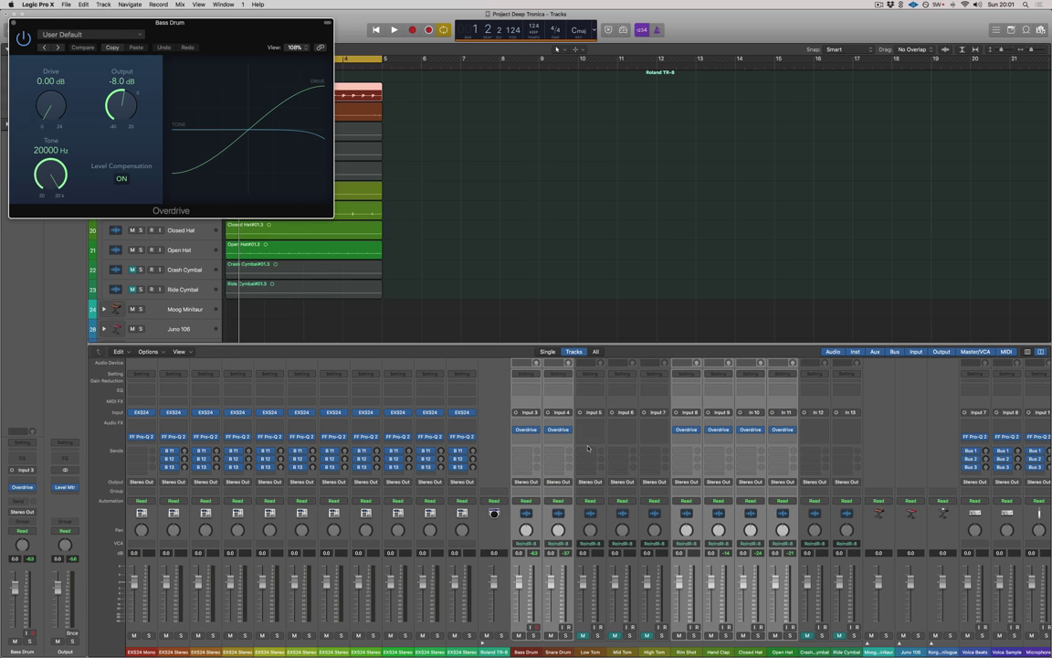
# - Solo the Bass Drum channel and set its Overdrive drive to 8.00 dB while playing the loop
pyautogui.moveTo(225, 36); pyautogui.dragTo(527, 107)
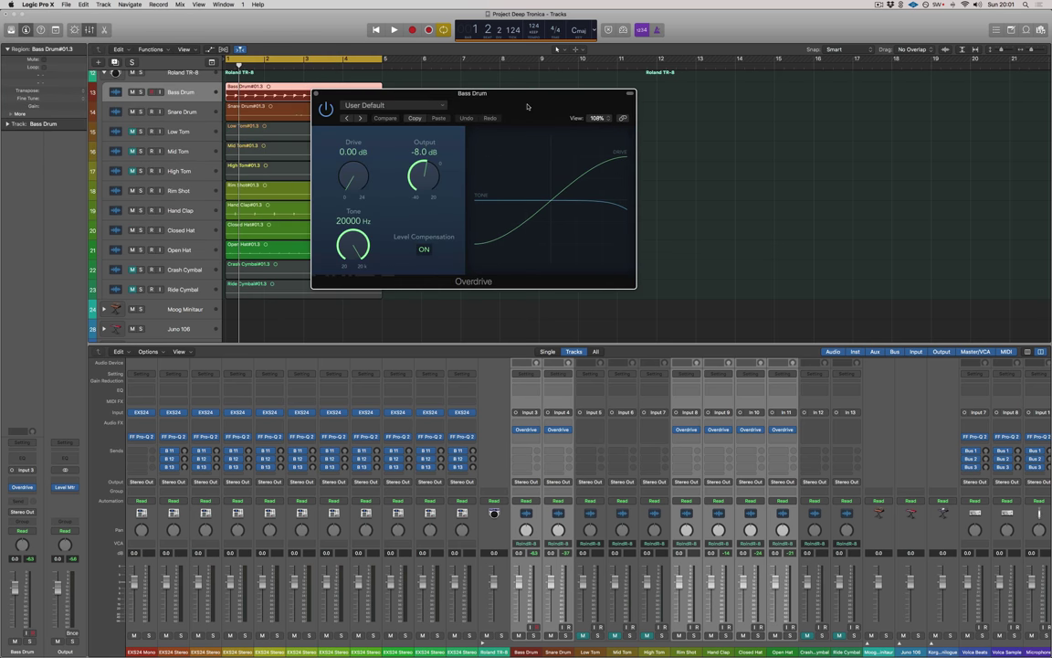
pyautogui.click(535, 650)
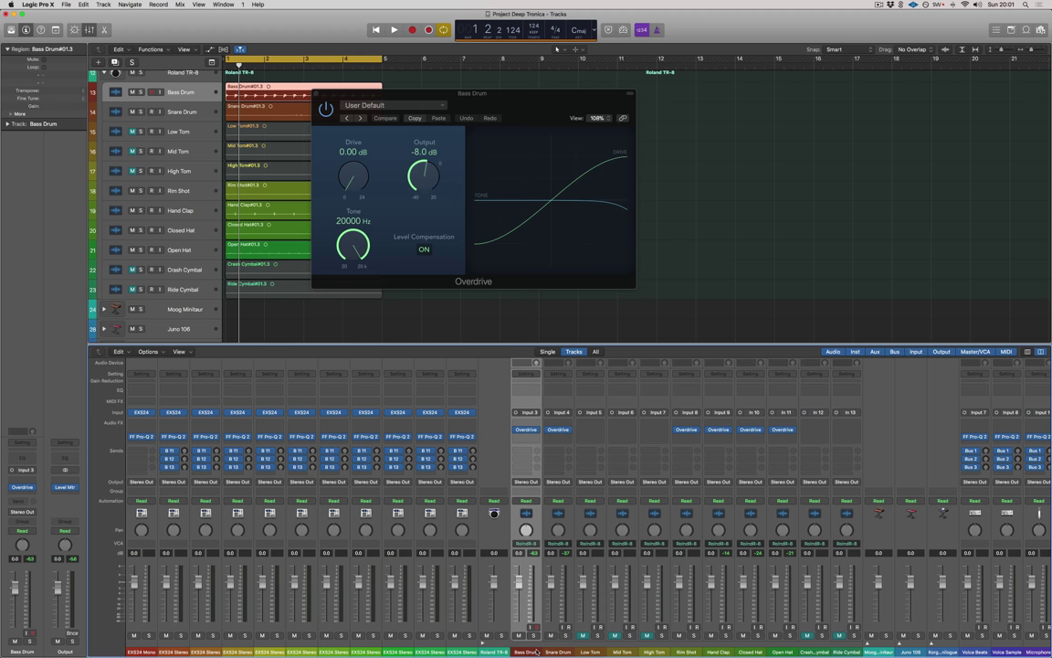
pyautogui.click(534, 635)
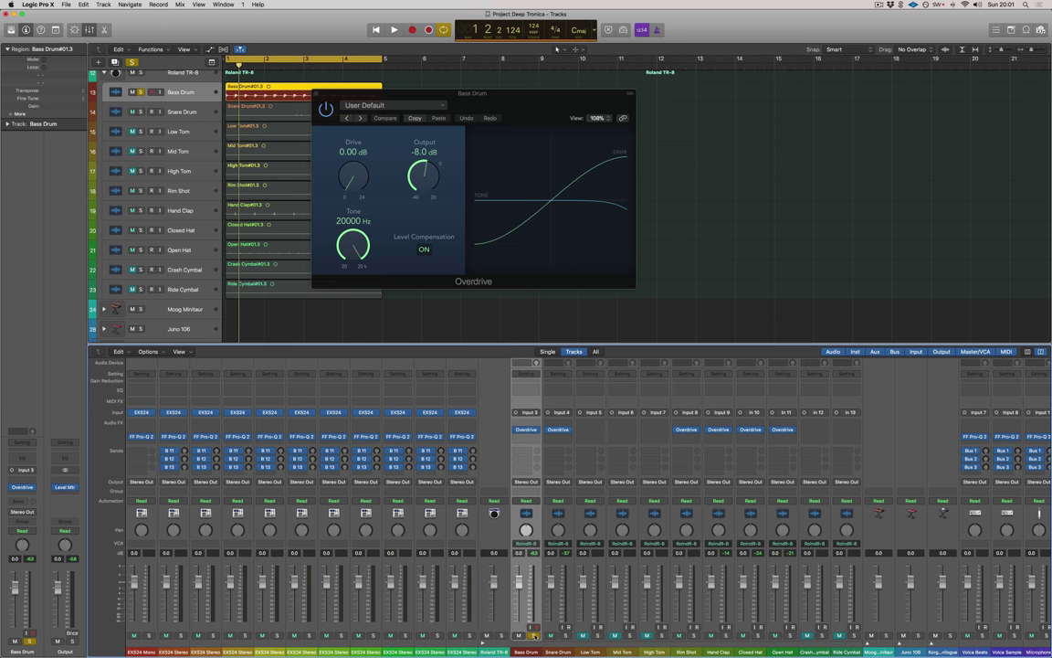
pyautogui.moveTo(482, 95); pyautogui.dragTo(589, 96)
pyautogui.moveTo(460, 190); pyautogui.dragTo(467, 245)
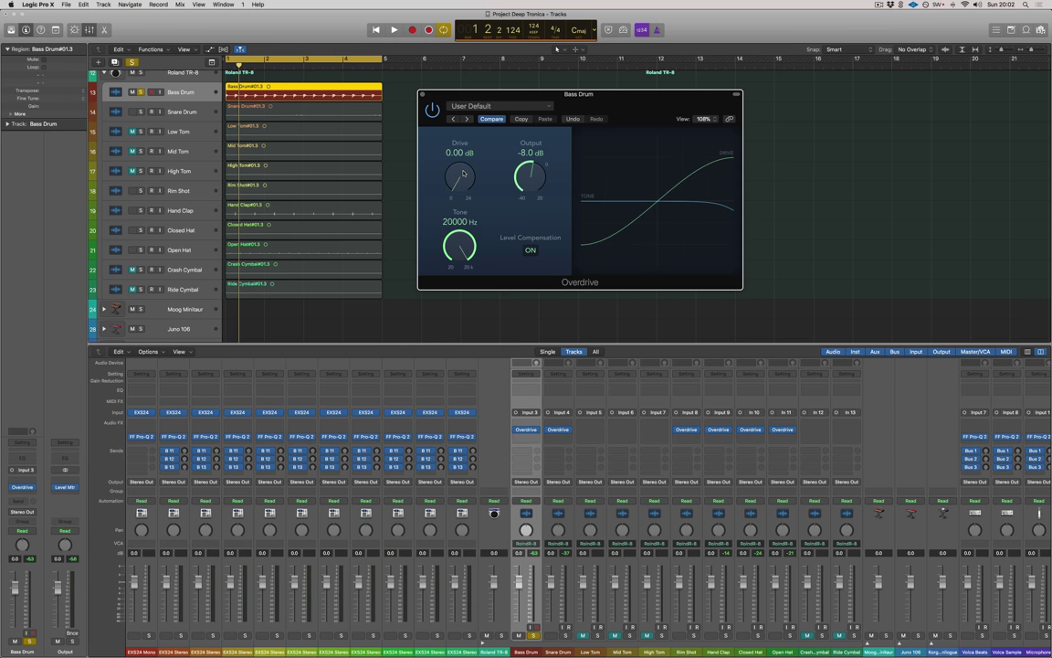
pyautogui.press('space')
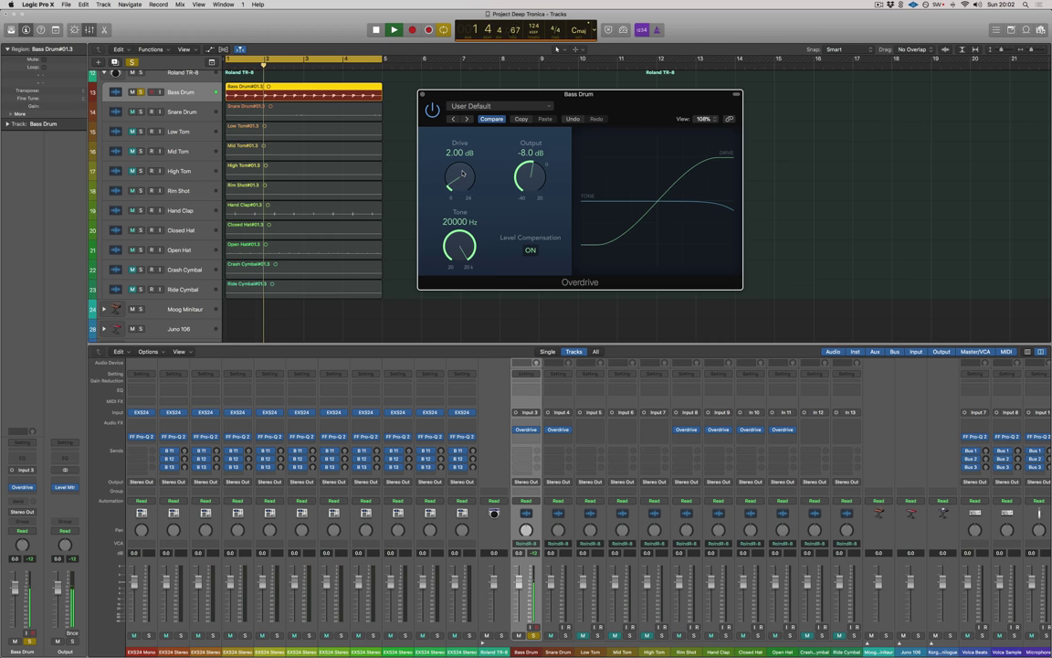
pyautogui.moveTo(463, 173); pyautogui.dragTo(465, 143)
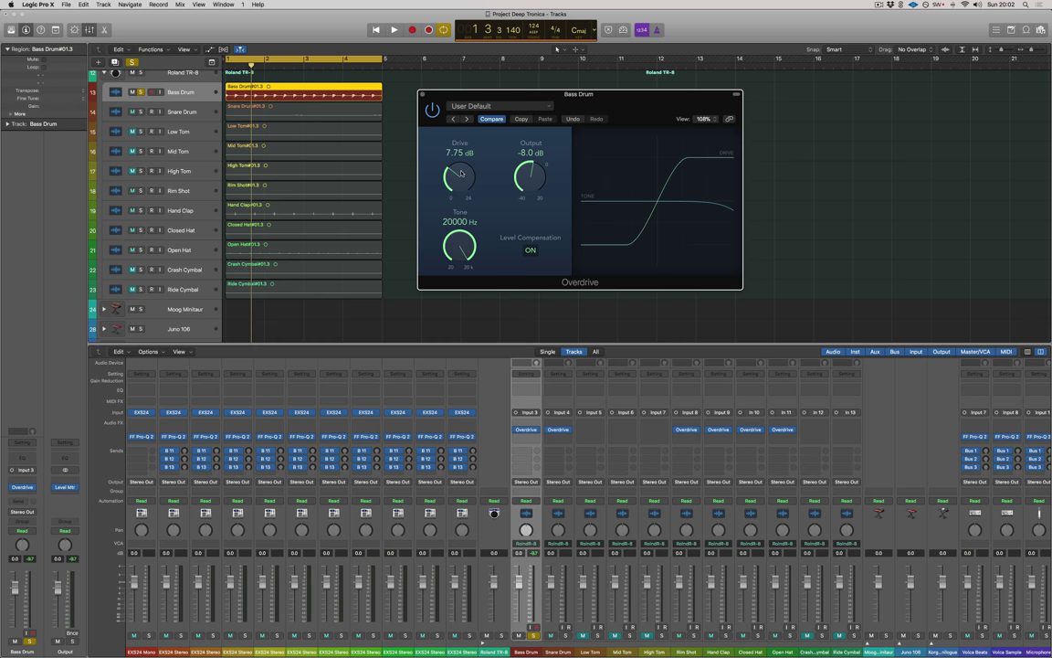
pyautogui.press('space')
pyautogui.moveTo(461, 173)
pyautogui.mouseDown()
pyautogui.moveTo(463, 156)
pyautogui.moveTo(463, 172)
pyautogui.mouseUp()
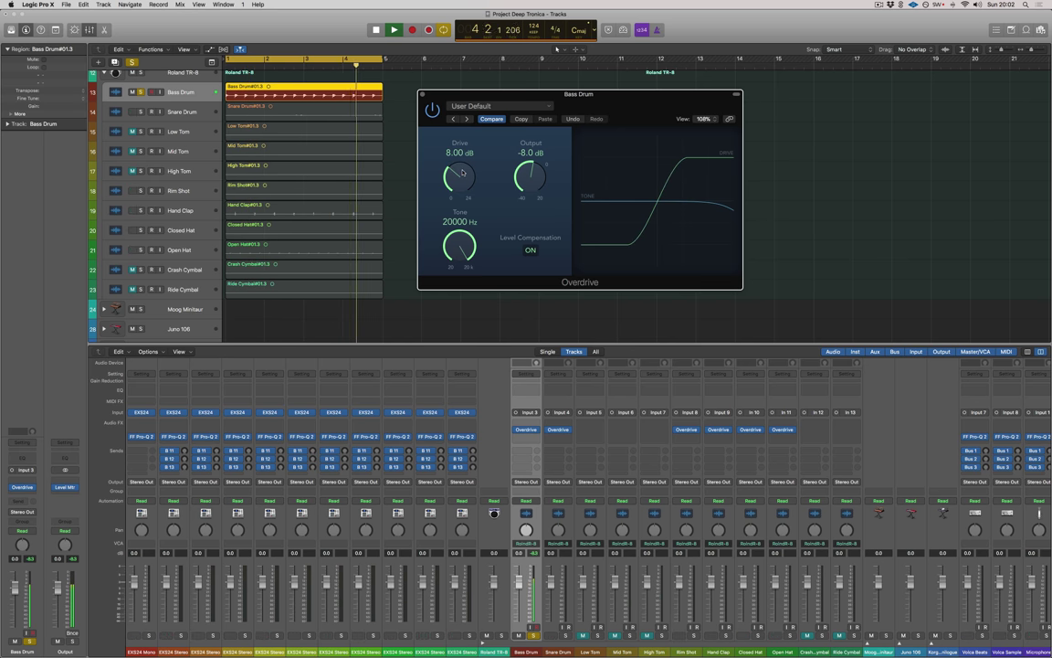
pyautogui.press('space')
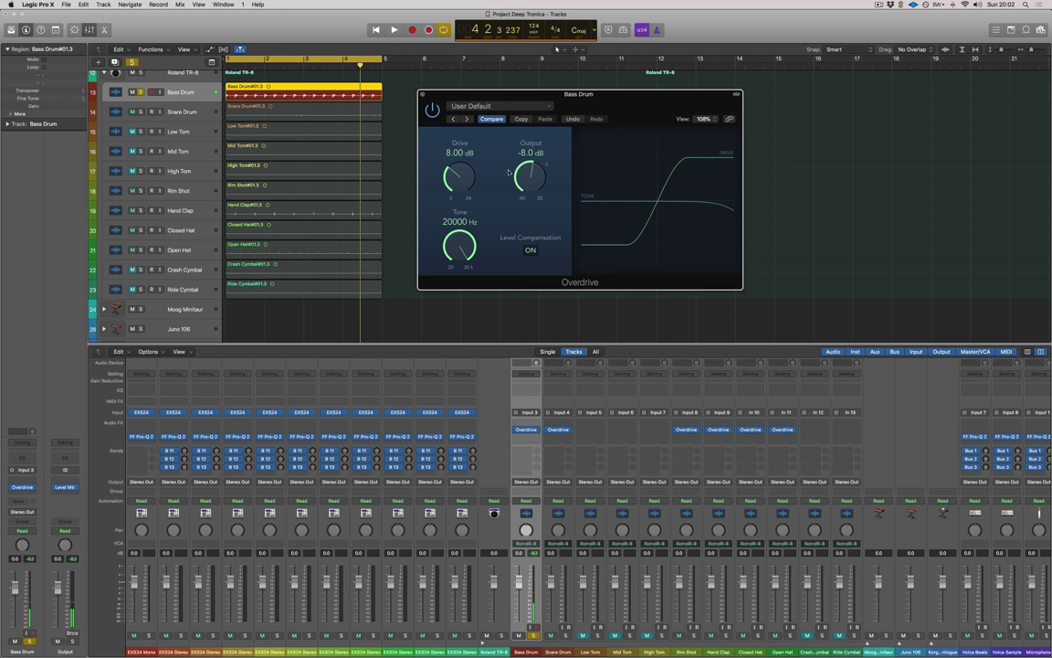
# - Set the Bass Drum Overdrive's output to -6.0 dB, comparing it with the bypassed sound during playback, and close the plug-in
pyautogui.press('space')
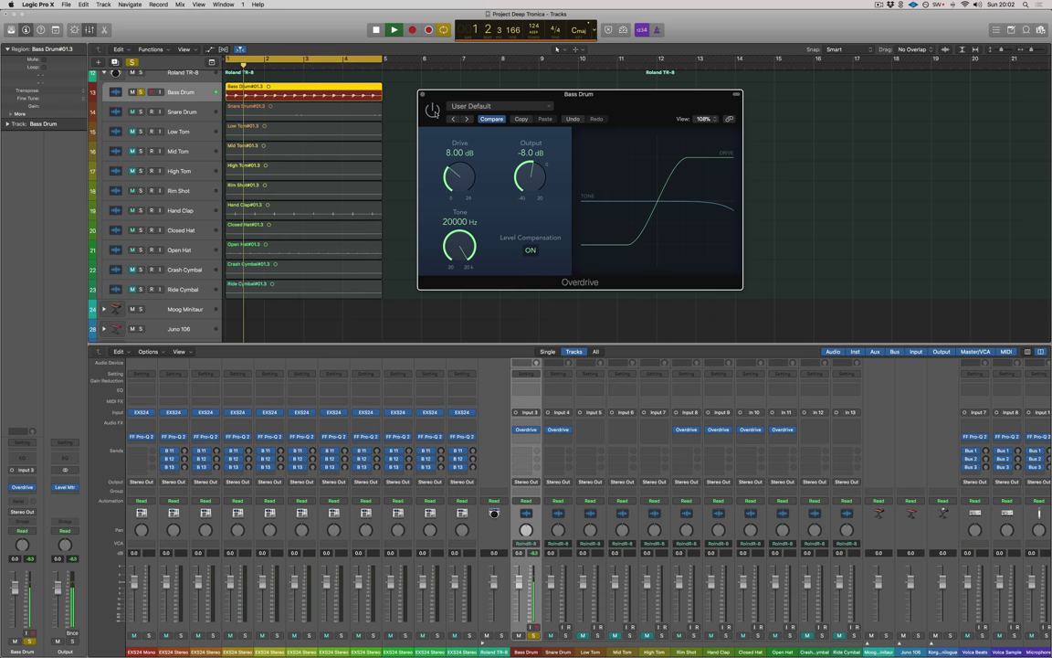
pyautogui.click(432, 110)
pyautogui.moveTo(530, 180); pyautogui.dragTo(530, 173)
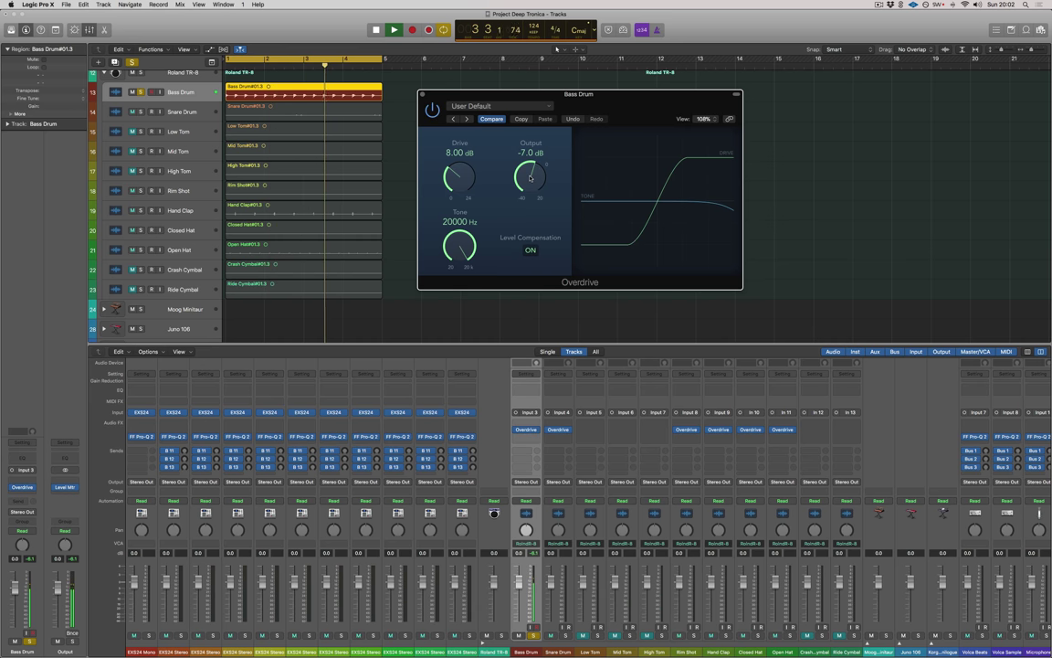
pyautogui.click(432, 110)
pyautogui.click(432, 109)
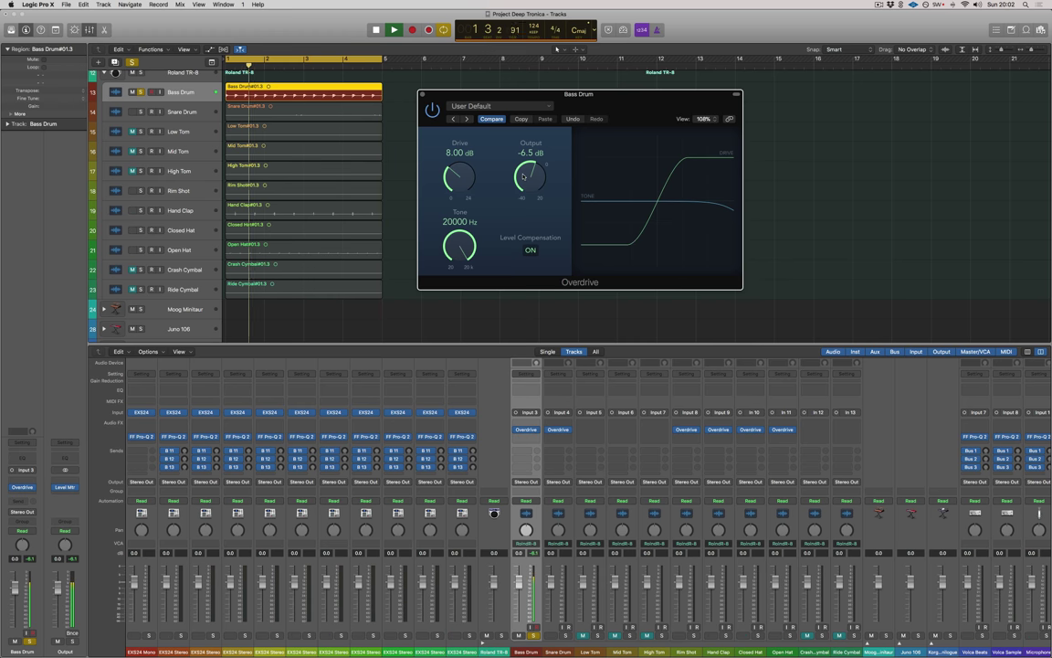
pyautogui.moveTo(524, 179); pyautogui.dragTo(524, 175)
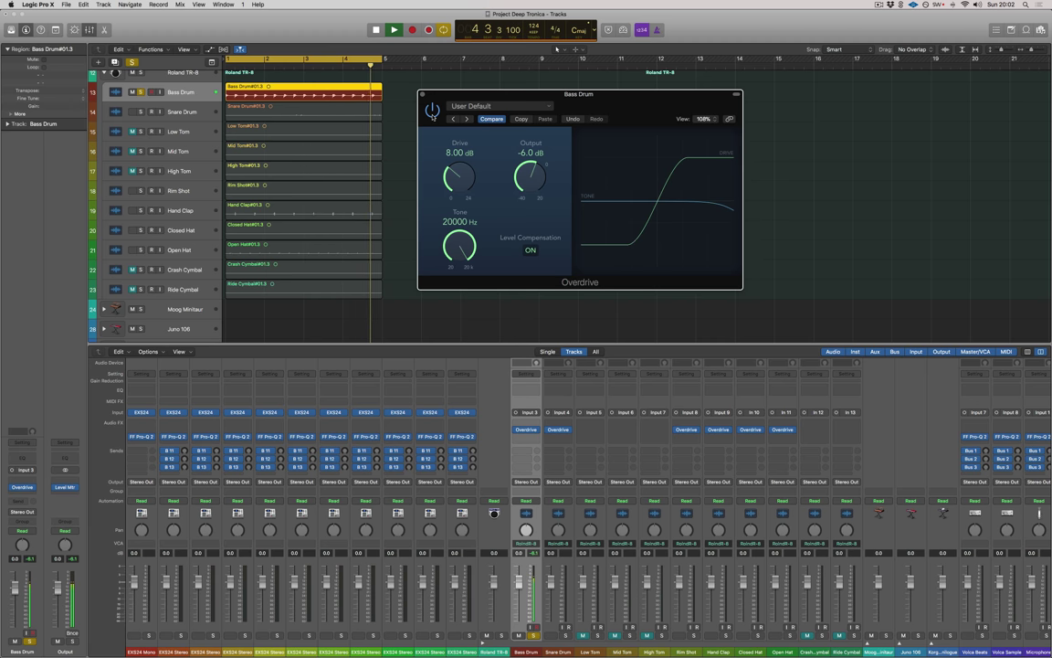
pyautogui.press('space')
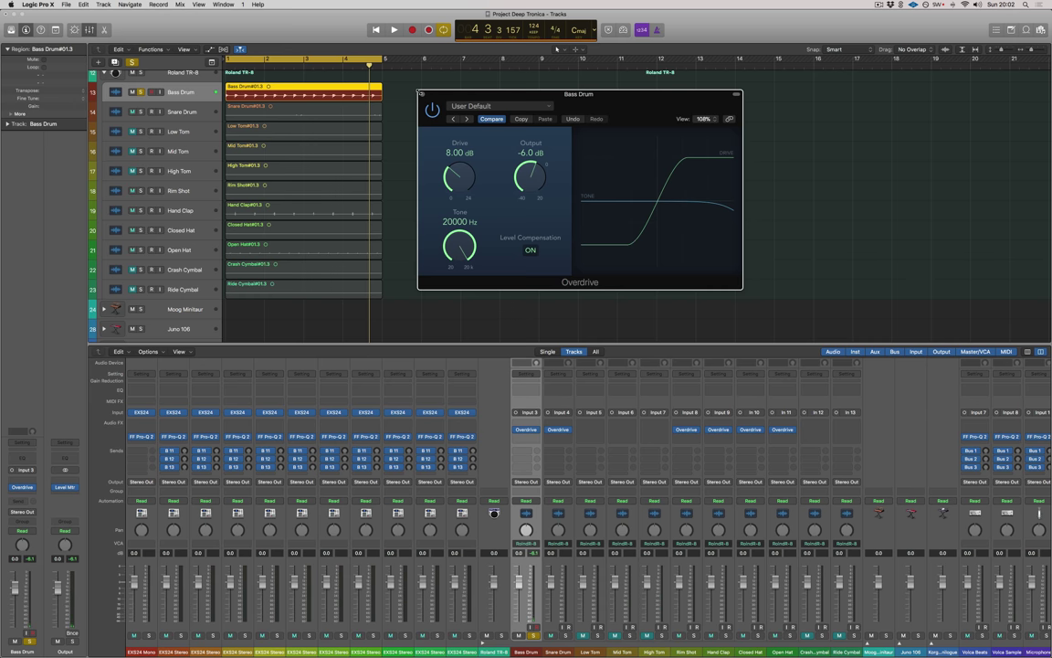
pyautogui.click(422, 95)
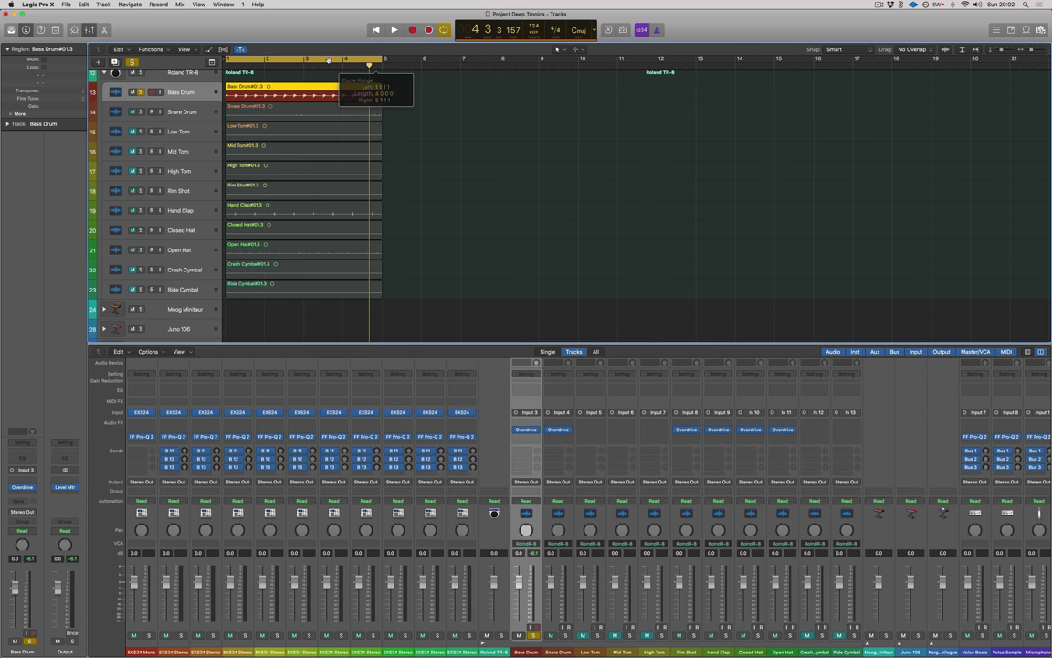
# - Shorten the cycle range to the last beat of bar 4 and solo the Snare Drum instead of the Bass Drum
pyautogui.moveTo(227, 59); pyautogui.dragTo(371, 61)
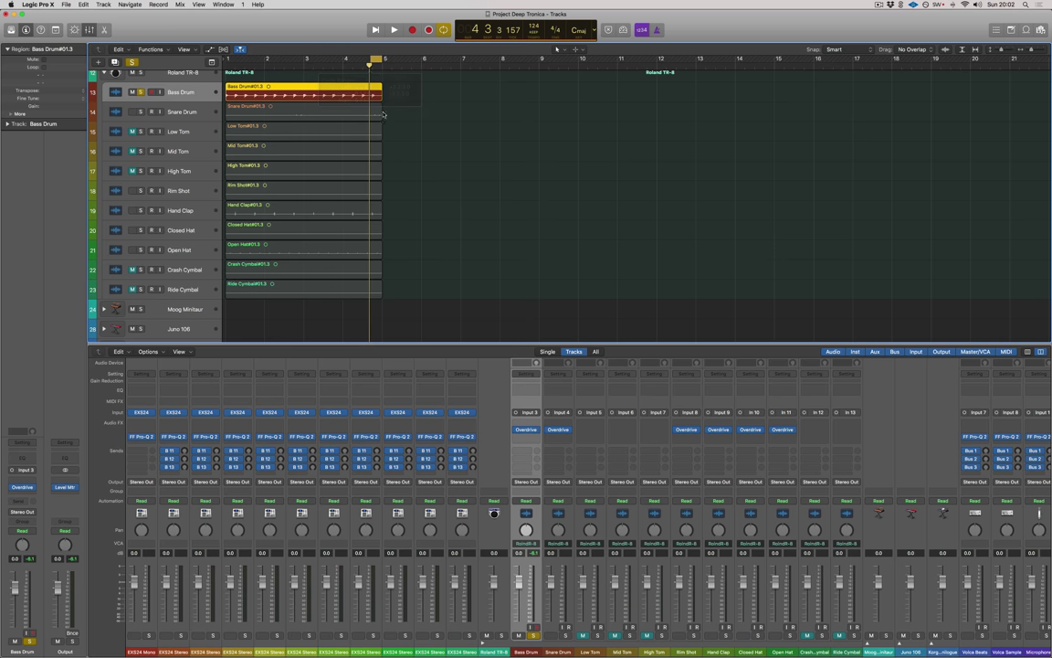
pyautogui.click(564, 634)
pyautogui.click(533, 634)
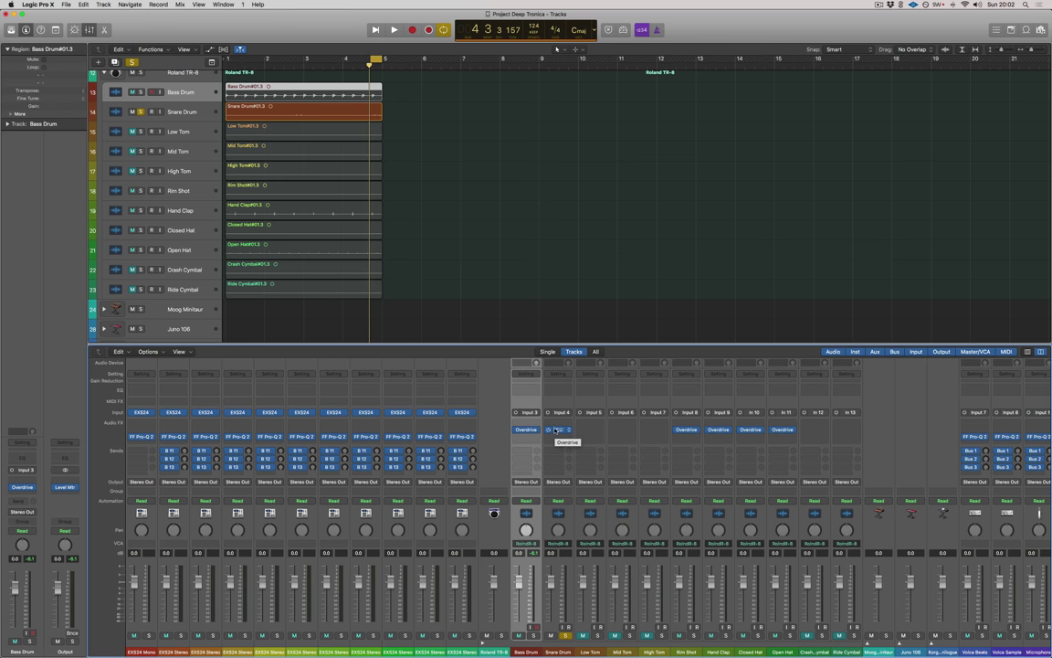
# - During playback, set the Snare Drum Overdrive's drive to 17.25 dB and output to -11.0 dB, and compare with the effect bypassed
pyautogui.click(557, 431)
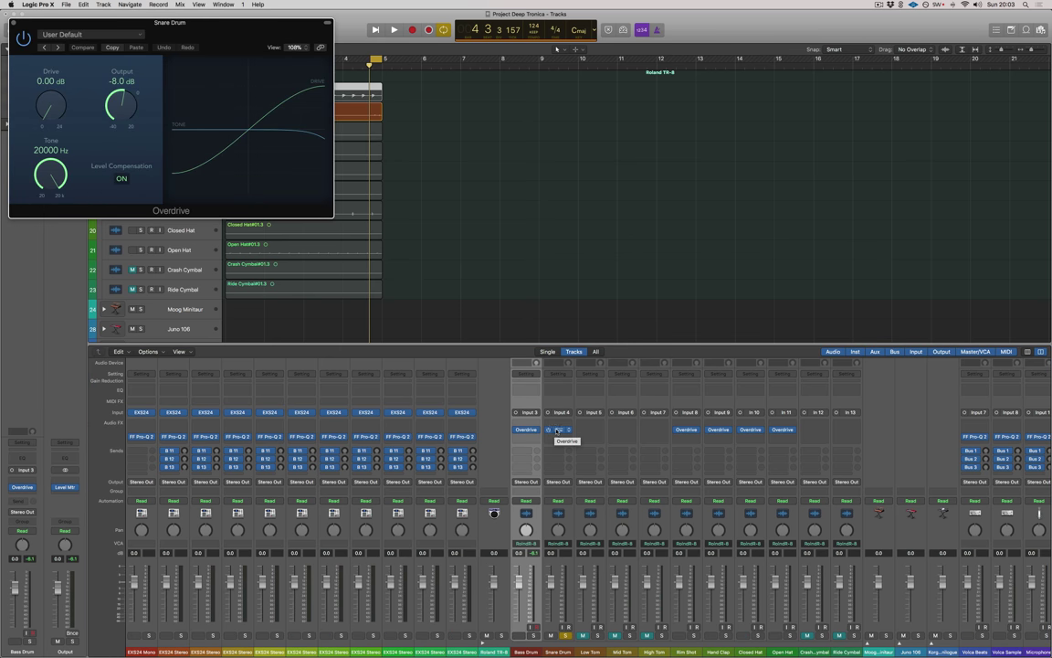
pyautogui.press('space')
pyautogui.moveTo(120, 24); pyautogui.dragTo(518, 96)
pyautogui.moveTo(372, 64); pyautogui.dragTo(374, 63)
pyautogui.moveTo(449, 157); pyautogui.dragTo(462, 119)
pyautogui.moveTo(515, 167); pyautogui.dragTo(521, 174)
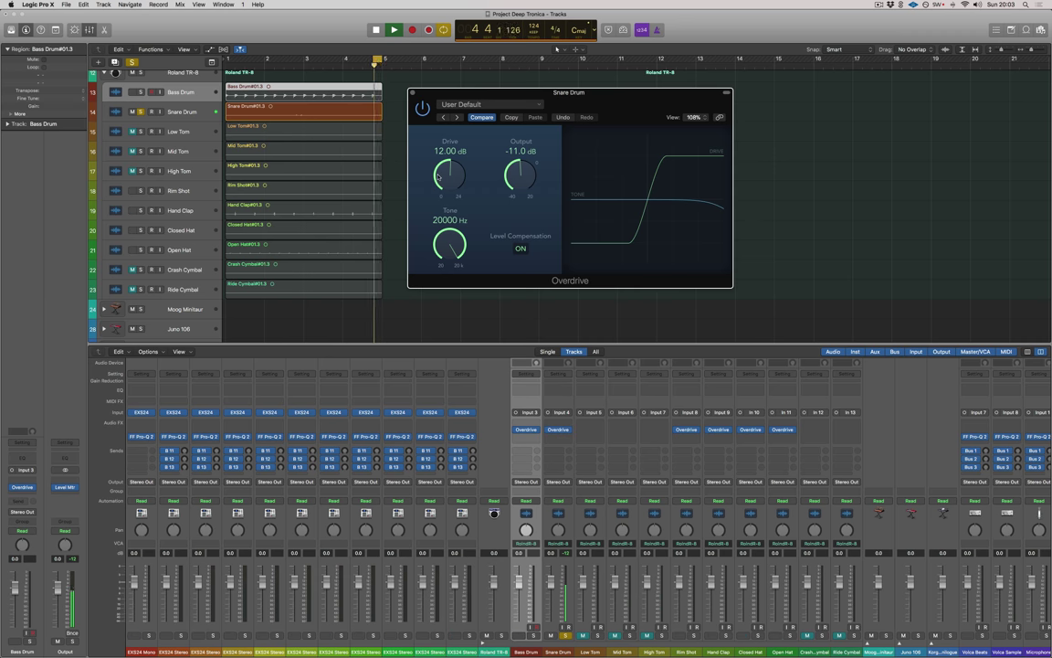
pyautogui.moveTo(446, 174); pyautogui.dragTo(439, 145)
pyautogui.click(422, 108)
pyautogui.click(422, 108)
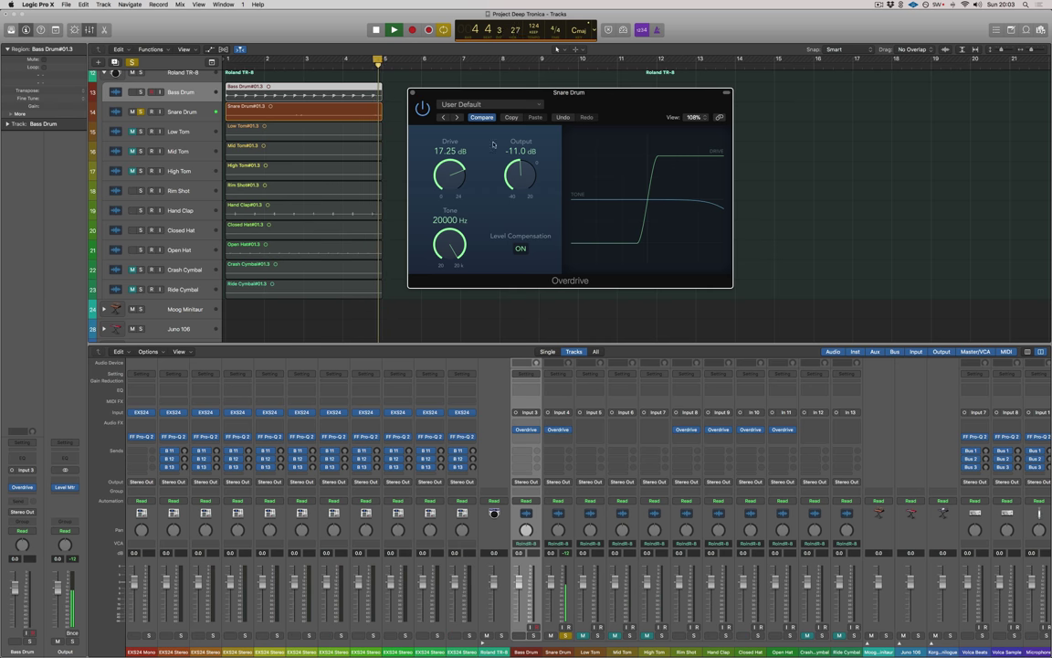
# - Lower the Snare Drum Overdrive's output to -15.0 dB, checking the level against the bypassed signal, and close the plug-in
pyautogui.moveTo(519, 169); pyautogui.dragTo(519, 172)
pyautogui.click(423, 106)
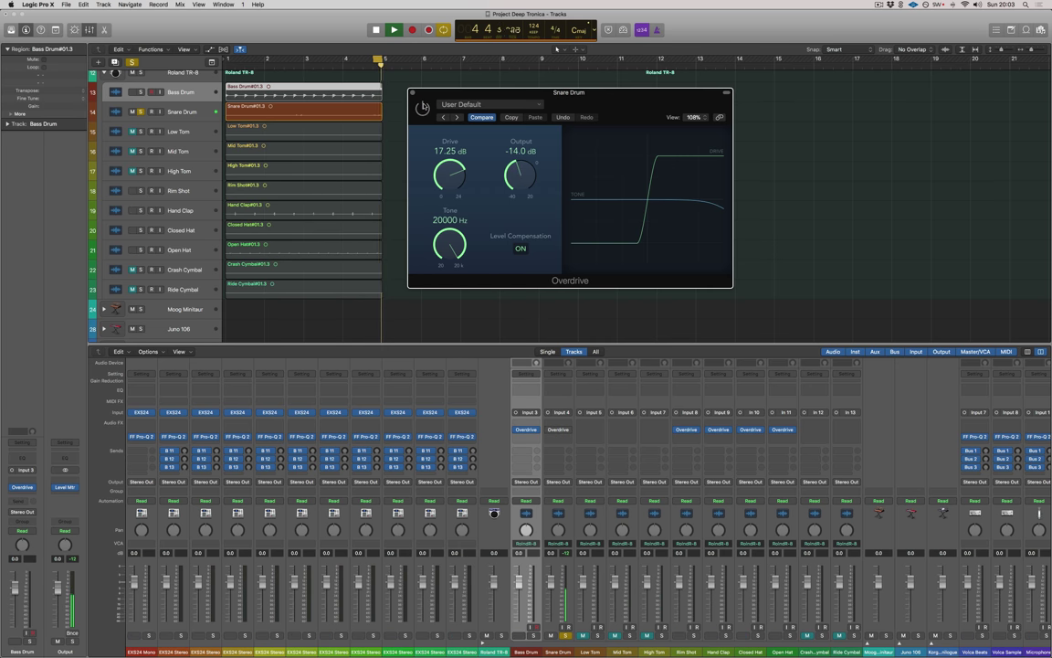
pyautogui.click(423, 108)
pyautogui.moveTo(519, 170); pyautogui.dragTo(519, 173)
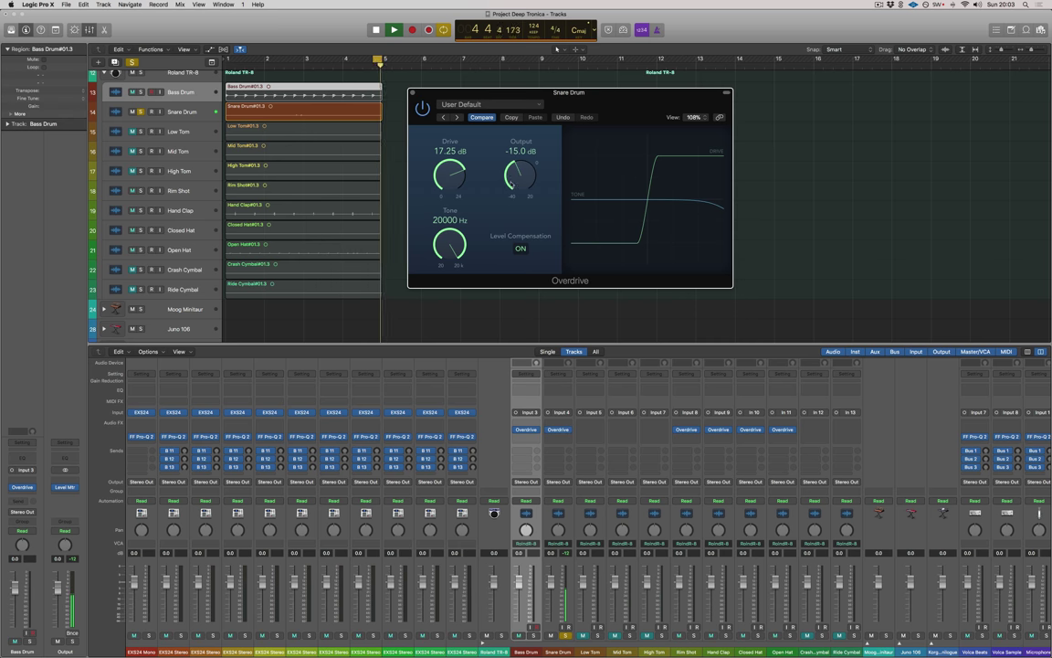
pyautogui.click(413, 92)
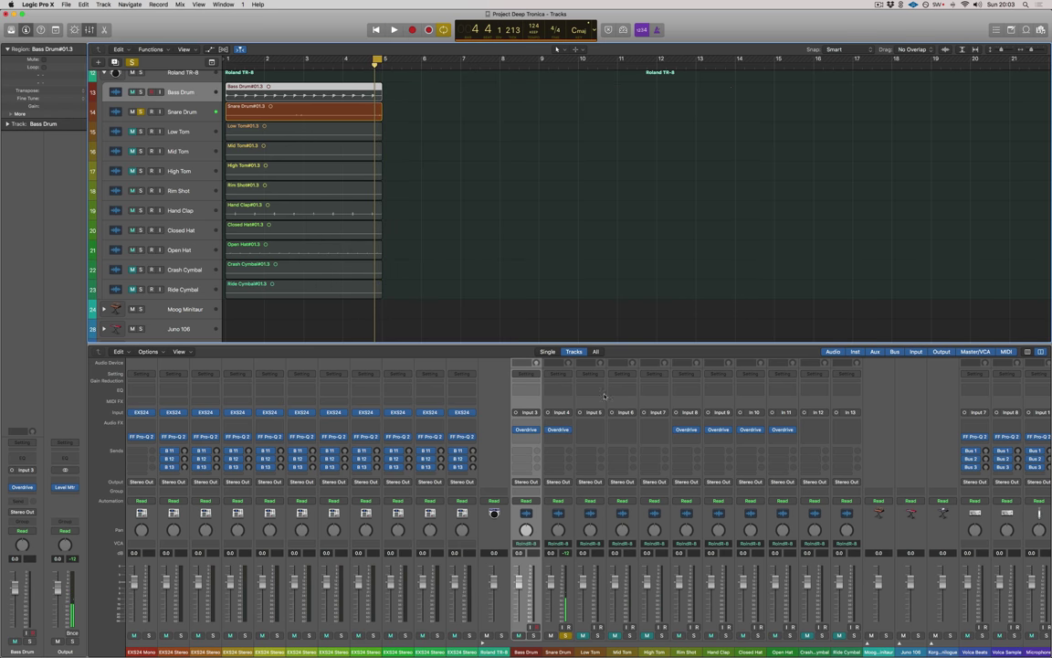
# - Bypass the Snare Drum's Overdrive and insert a Distortion plug-in in the slot below it, placing its window over the arrangement
pyautogui.click(565, 430)
pyautogui.moveTo(571, 504)
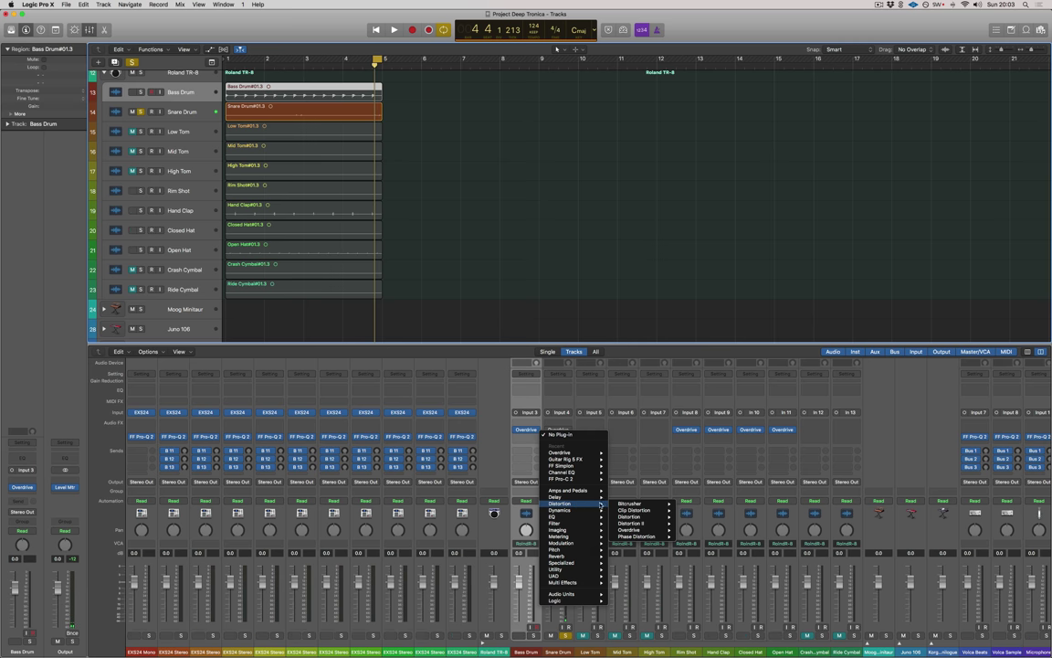
pyautogui.moveTo(632, 517)
pyautogui.click(611, 465)
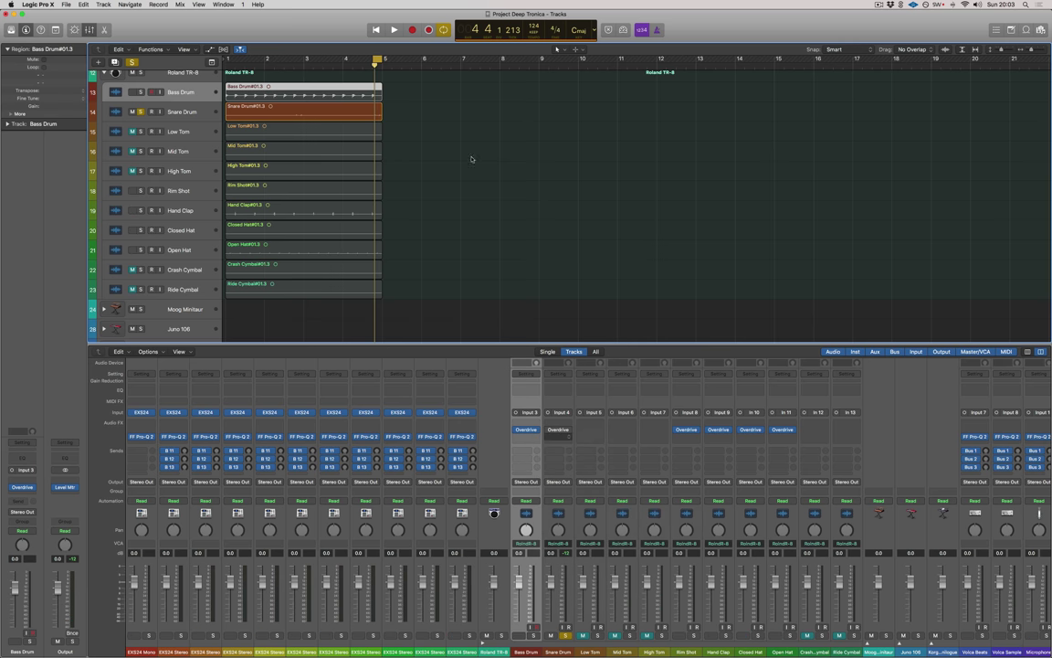
pyautogui.moveTo(151, 25); pyautogui.dragTo(549, 51)
pyautogui.moveTo(629, 194); pyautogui.dragTo(744, 309)
pyautogui.moveTo(616, 58); pyautogui.dragTo(618, 110)
# - Set the Snare Drum Distortion's drive to 19.5 dB and output to -19.0 dB while looping, comparing with bypass, and close the plug-in
pyautogui.press('space')
pyautogui.moveTo(447, 183); pyautogui.dragTo(467, 142)
pyautogui.moveTo(519, 183); pyautogui.dragTo(520, 195)
pyautogui.moveTo(442, 190); pyautogui.dragTo(443, 192)
pyautogui.click(421, 115)
pyautogui.moveTo(512, 183); pyautogui.dragTo(469, 173)
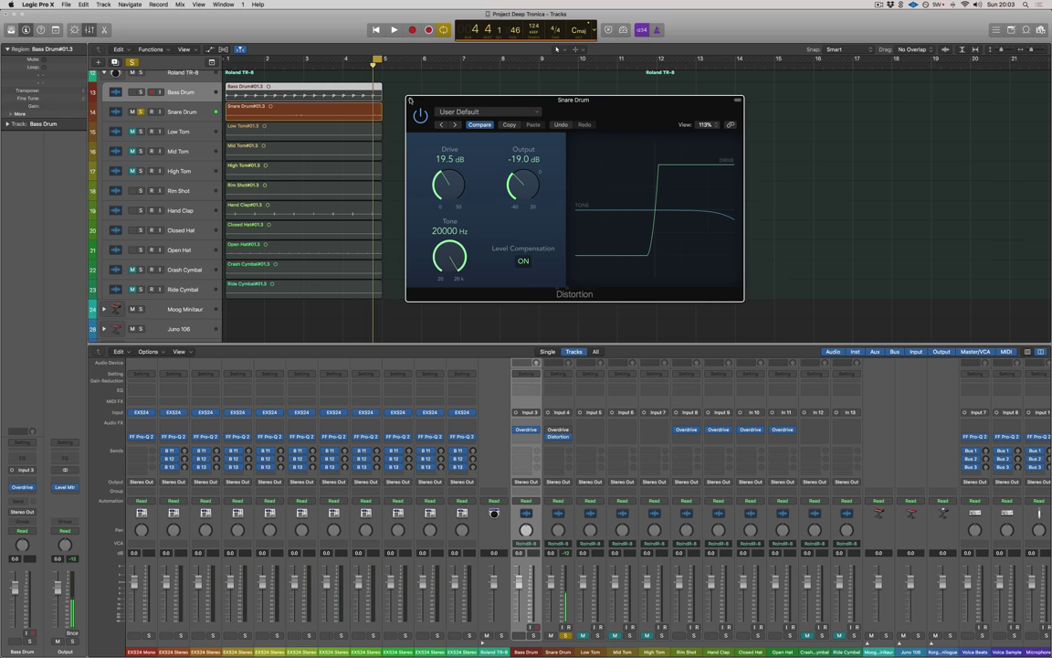
pyautogui.click(410, 100)
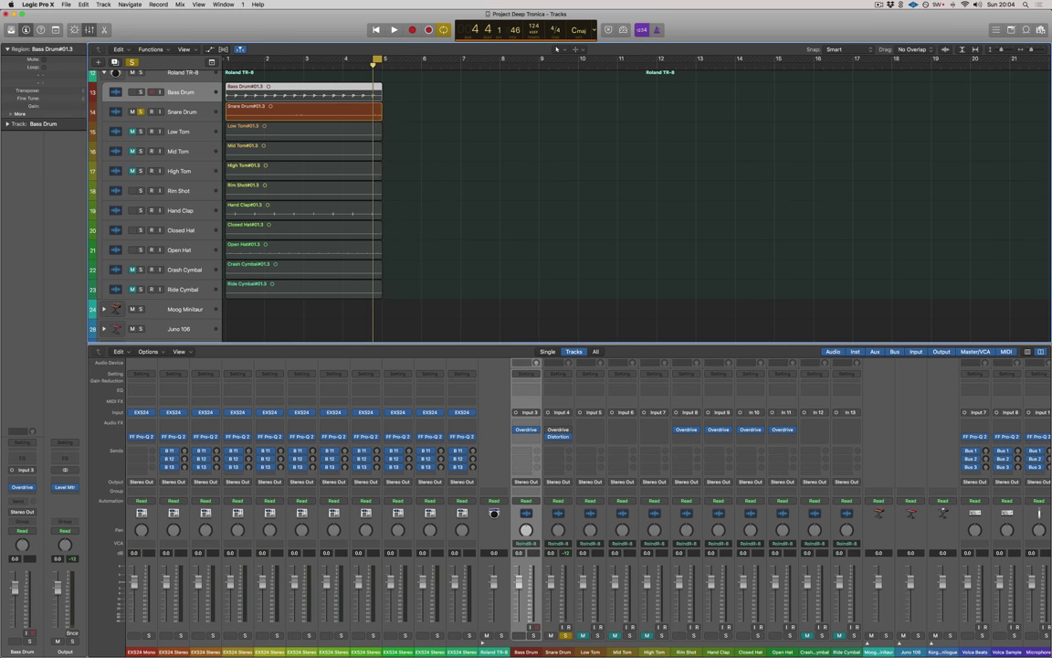
# - Select the Rim Shot track for soloing and move the cycle range to a single beat in bar 3
pyautogui.click(203, 192)
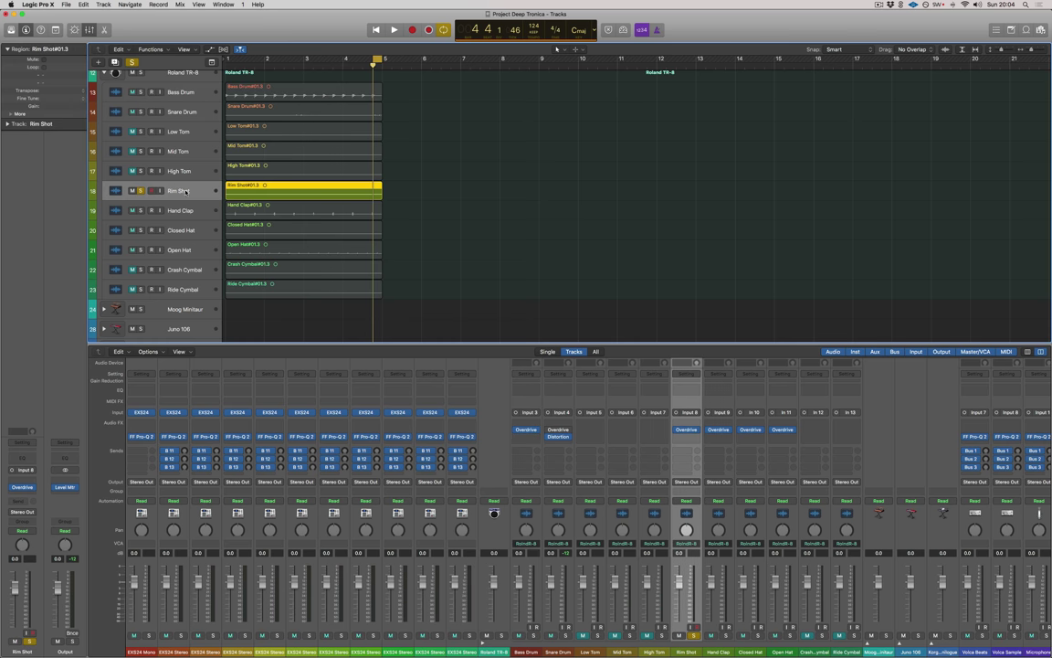
pyautogui.scroll(4, 287, 171)
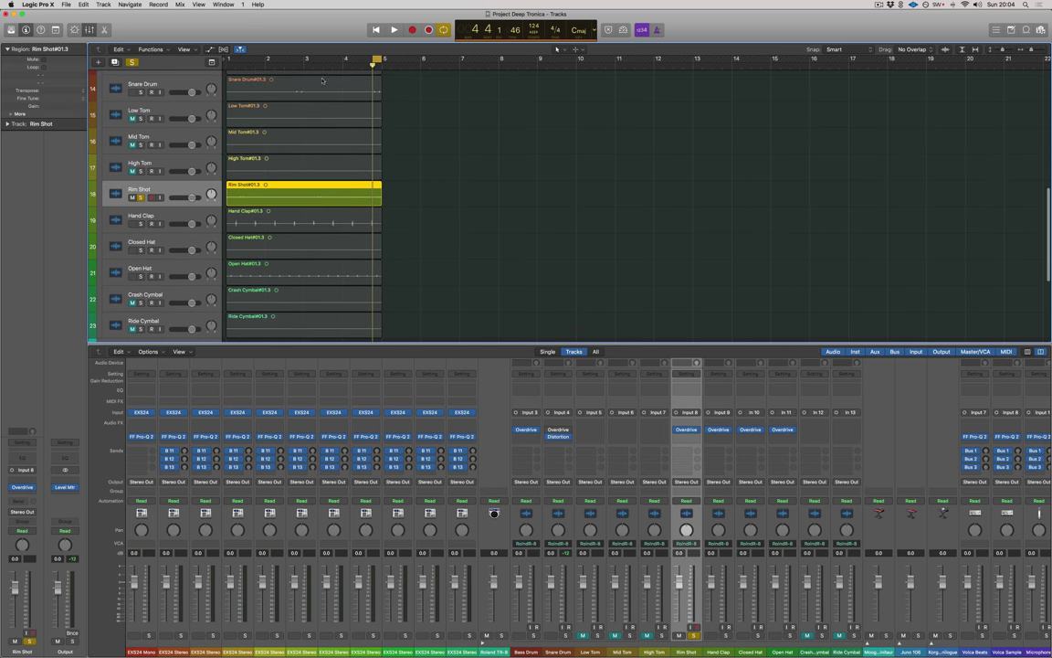
pyautogui.moveTo(312, 62)
pyautogui.mouseDown()
pyautogui.moveTo(326, 62)
pyautogui.moveTo(312, 59)
pyautogui.mouseUp()
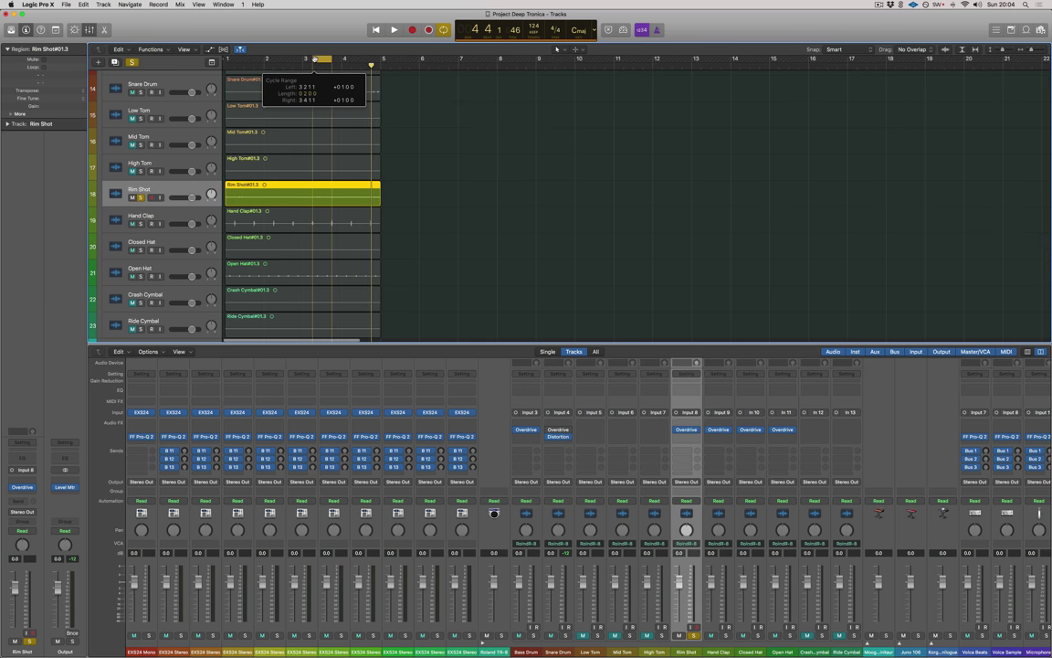
pyautogui.moveTo(331, 59); pyautogui.dragTo(322, 59)
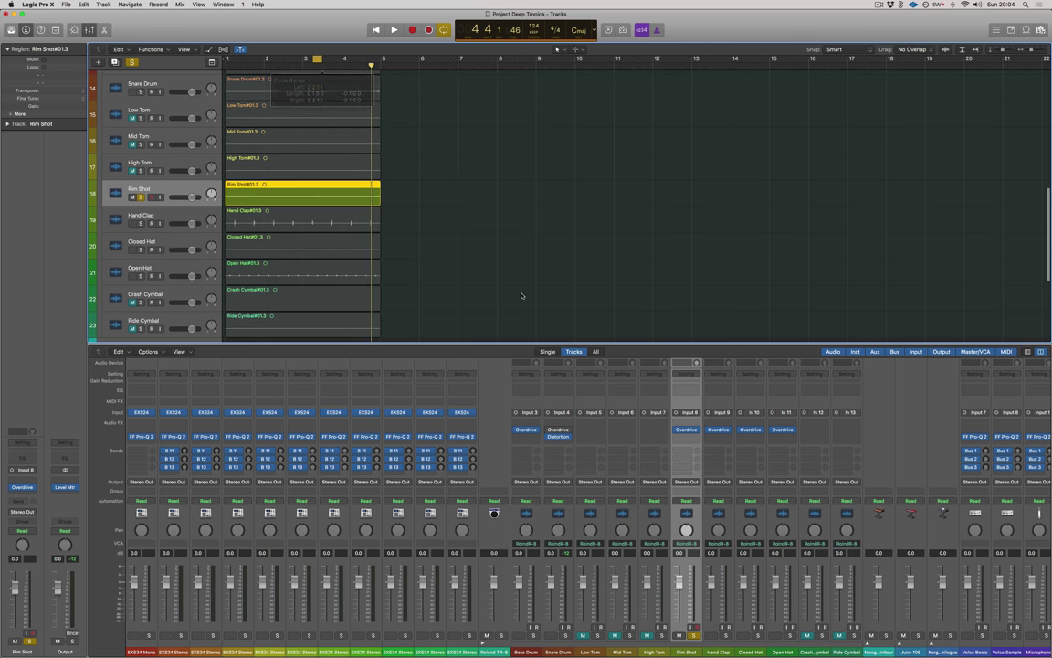
# - Bypass the Rim Shot's Overdrive and insert a Distortion plug-in in the slot below it, placing its window over the arrangement
pyautogui.click(677, 431)
pyautogui.moveTo(714, 454)
pyautogui.click(752, 454)
pyautogui.moveTo(214, 36); pyautogui.dragTo(587, 116)
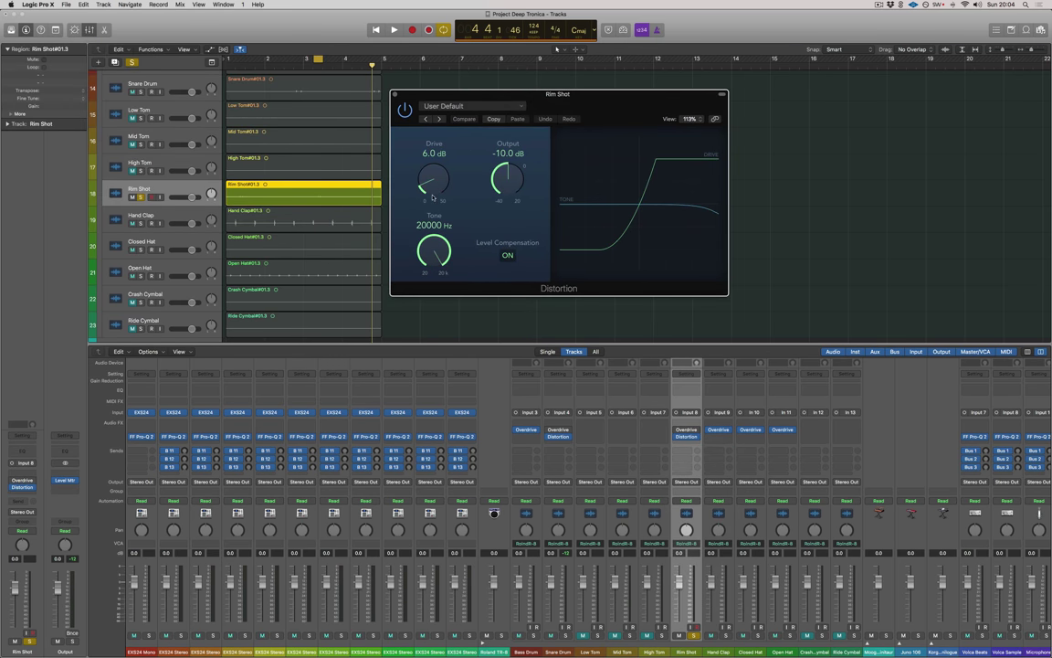
# - Set the Rim Shot Distortion's drive to 21.0 dB and output to -20.5 dB while looping, comparing with bypass, and close the plug-in
pyautogui.press('space')
pyautogui.moveTo(437, 189); pyautogui.dragTo(436, 168)
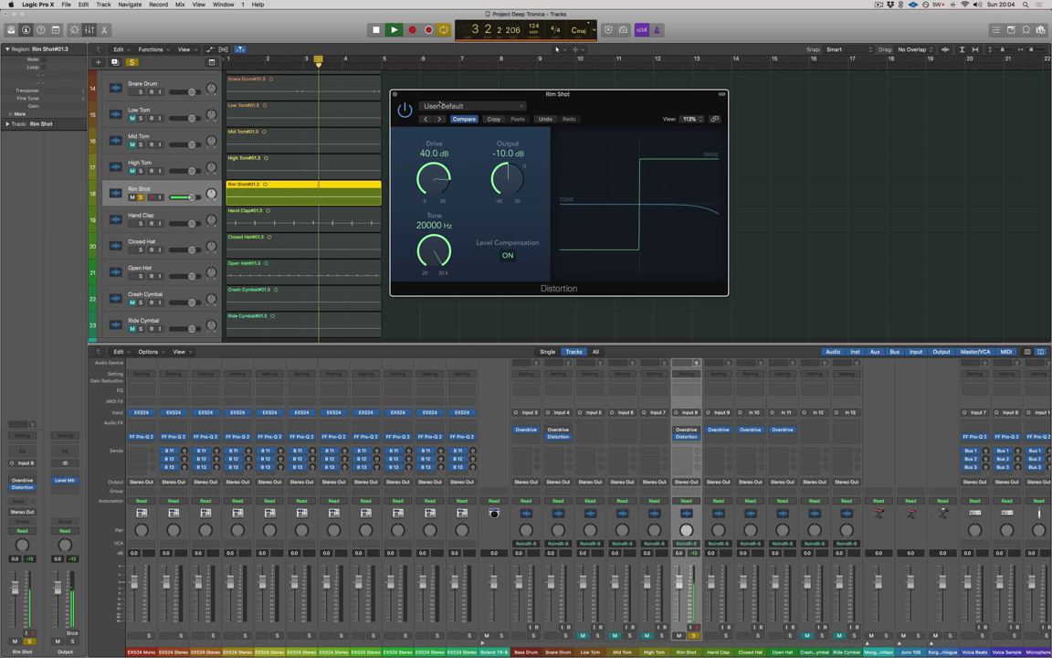
pyautogui.moveTo(442, 96); pyautogui.dragTo(444, 122)
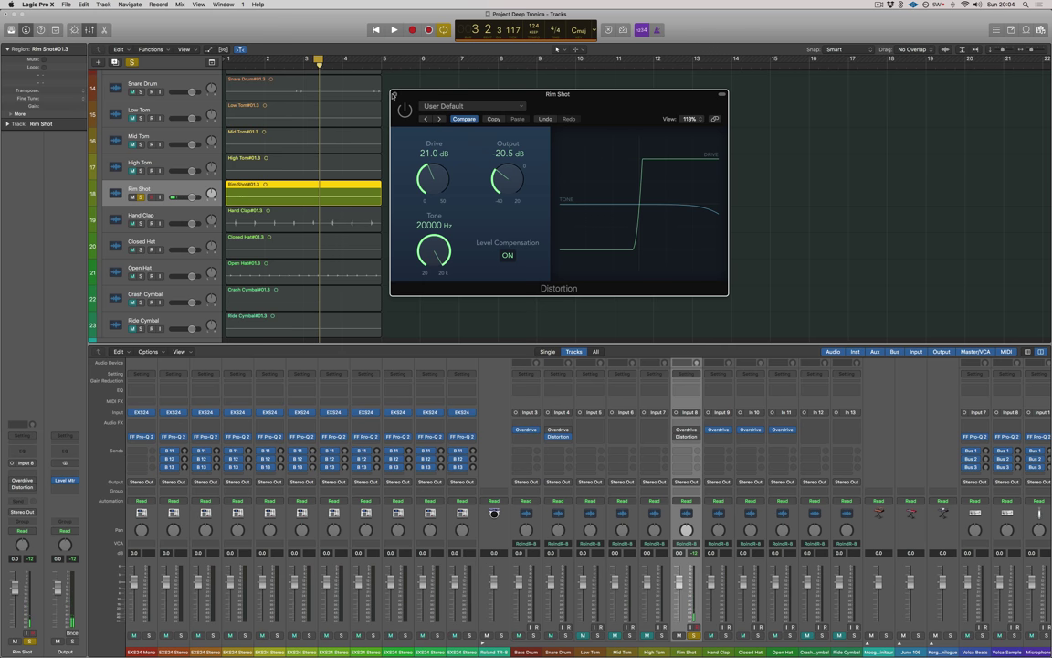
pyautogui.click(393, 94)
# - Solo the Hand Clap, open its Overdrive over the arrangement, and place the stereo output's Level Meter beneath it
pyautogui.click(141, 223)
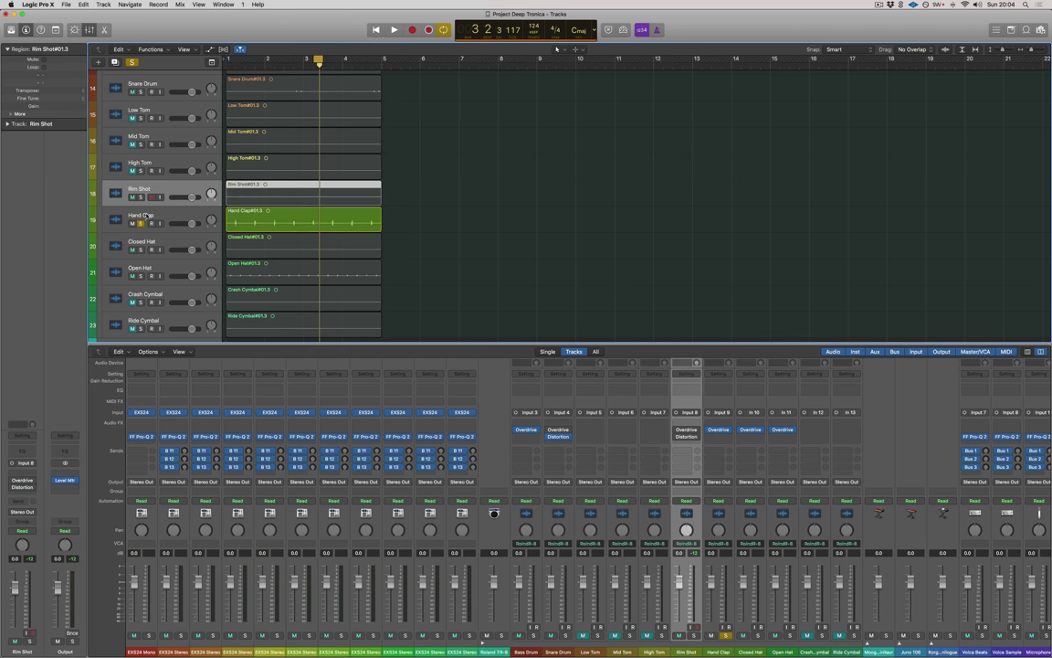
pyautogui.click(719, 431)
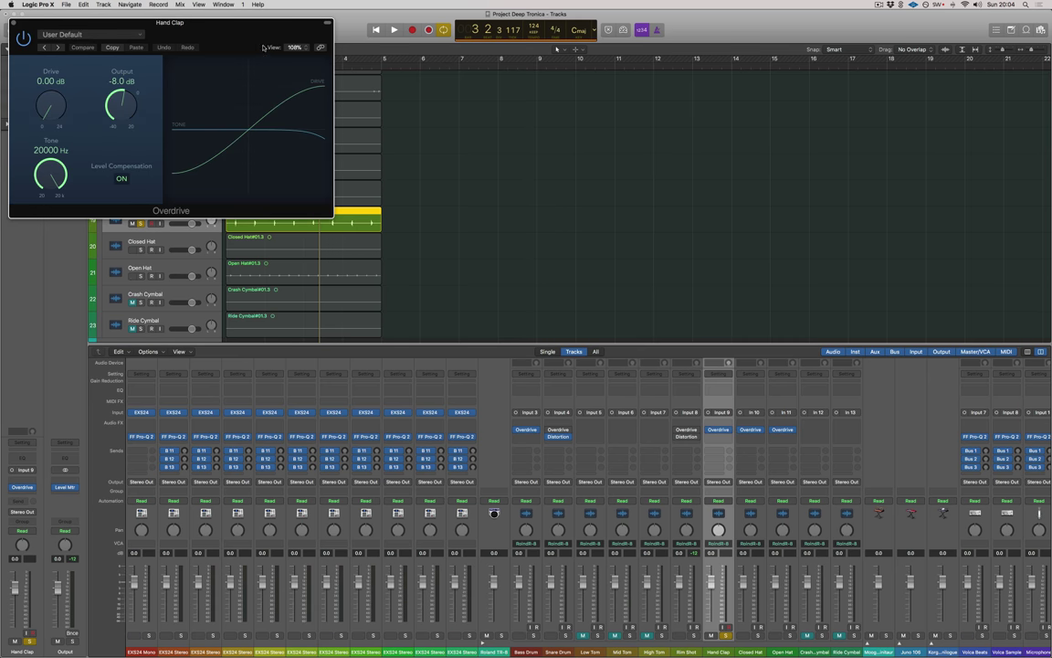
pyautogui.moveTo(259, 46); pyautogui.dragTo(627, 124)
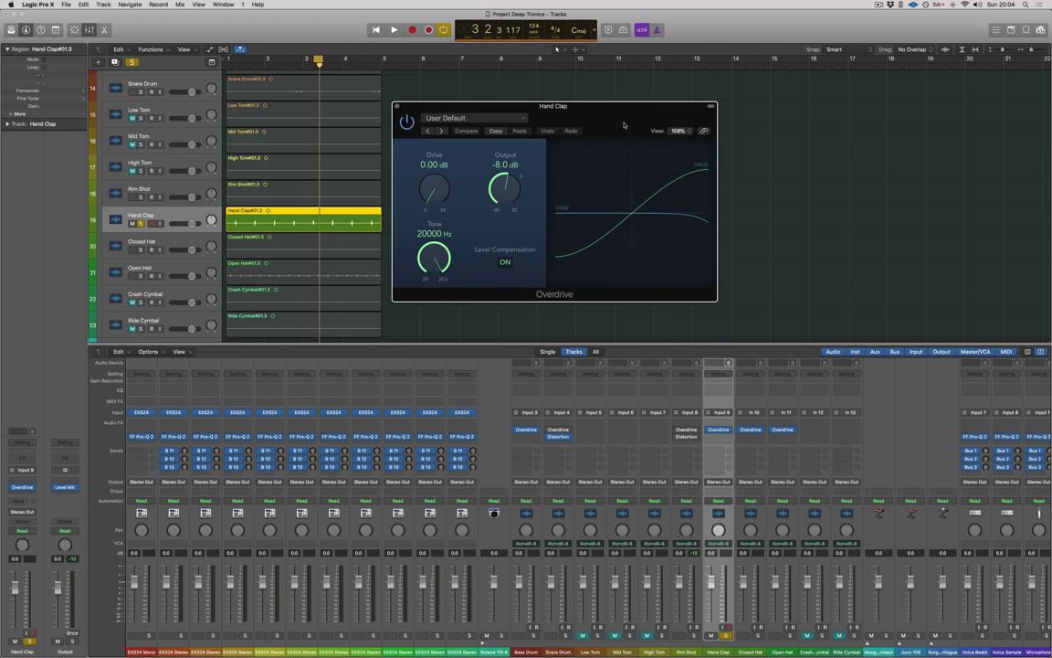
pyautogui.click(63, 489)
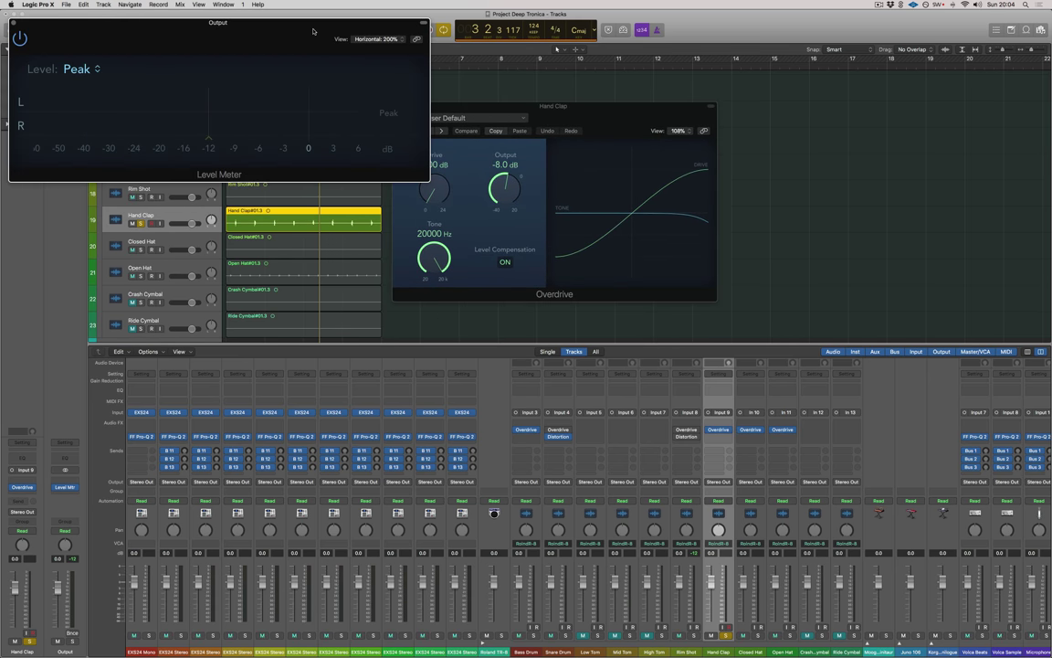
pyautogui.moveTo(312, 32); pyautogui.dragTo(652, 319)
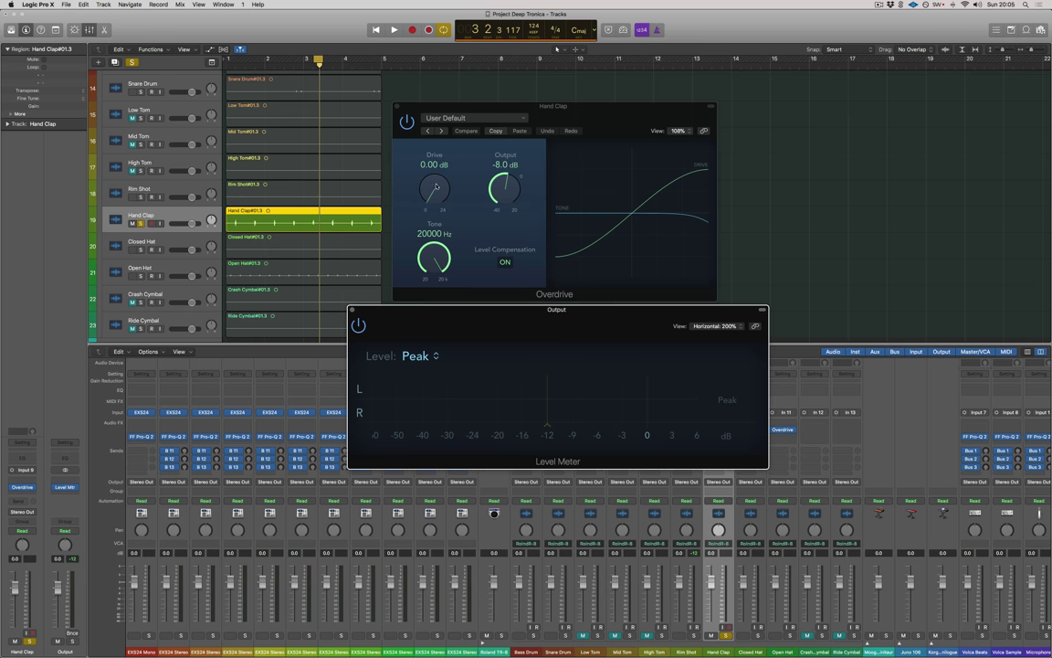
# - Extend the cycle range over bars 1 to 4 and set the Hand Clap Overdrive's drive to 15.00 dB during playback
pyautogui.press('space')
pyautogui.moveTo(318, 63); pyautogui.dragTo(315, 62)
pyautogui.moveTo(232, 60); pyautogui.dragTo(375, 67)
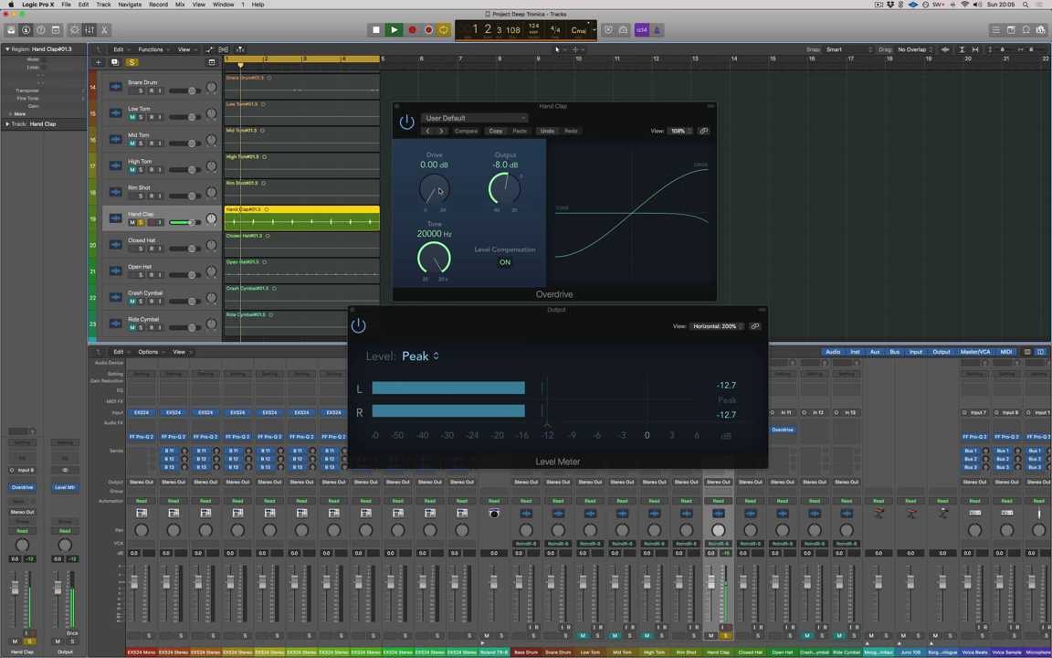
pyautogui.moveTo(454, 188); pyautogui.dragTo(448, 114)
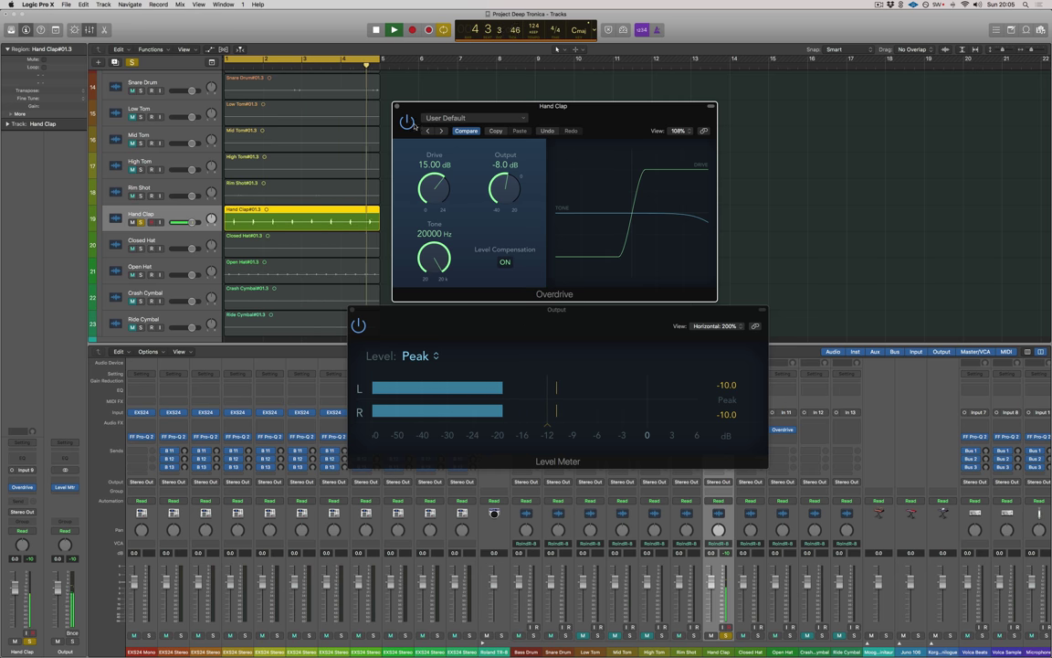
# - Lower the Hand Clap Overdrive's output to -13.0 dB, comparing the peak levels with and without bypass on the Level Meter
pyautogui.click(406, 122)
pyautogui.moveTo(504, 188)
pyautogui.mouseDown()
pyautogui.moveTo(504, 201)
pyautogui.moveTo(516, 187)
pyautogui.mouseUp()
pyautogui.click(411, 129)
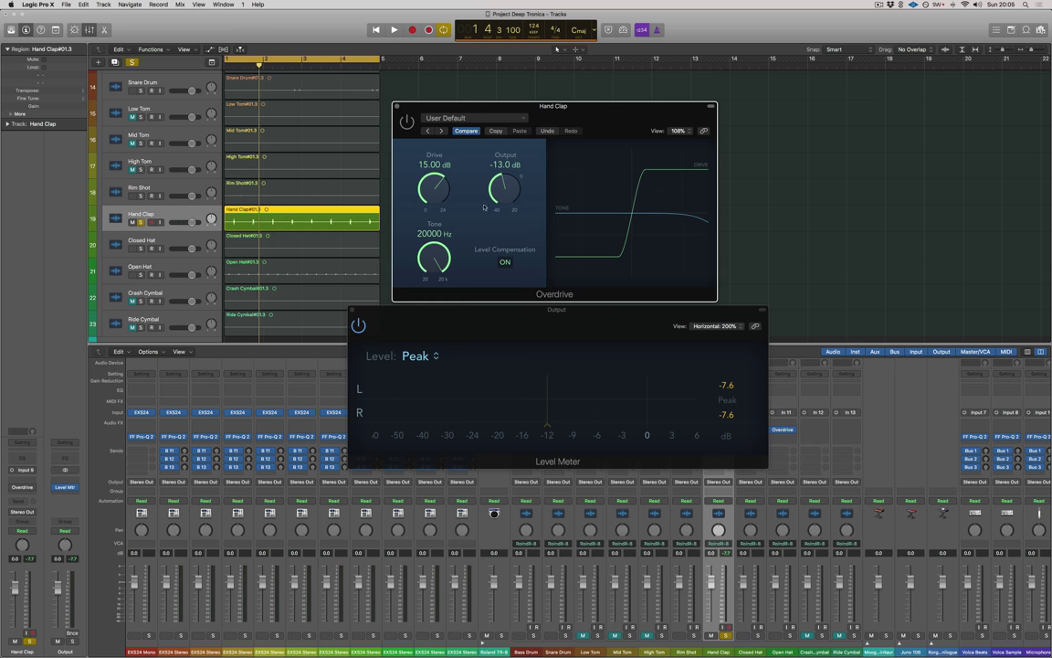
pyautogui.press('space')
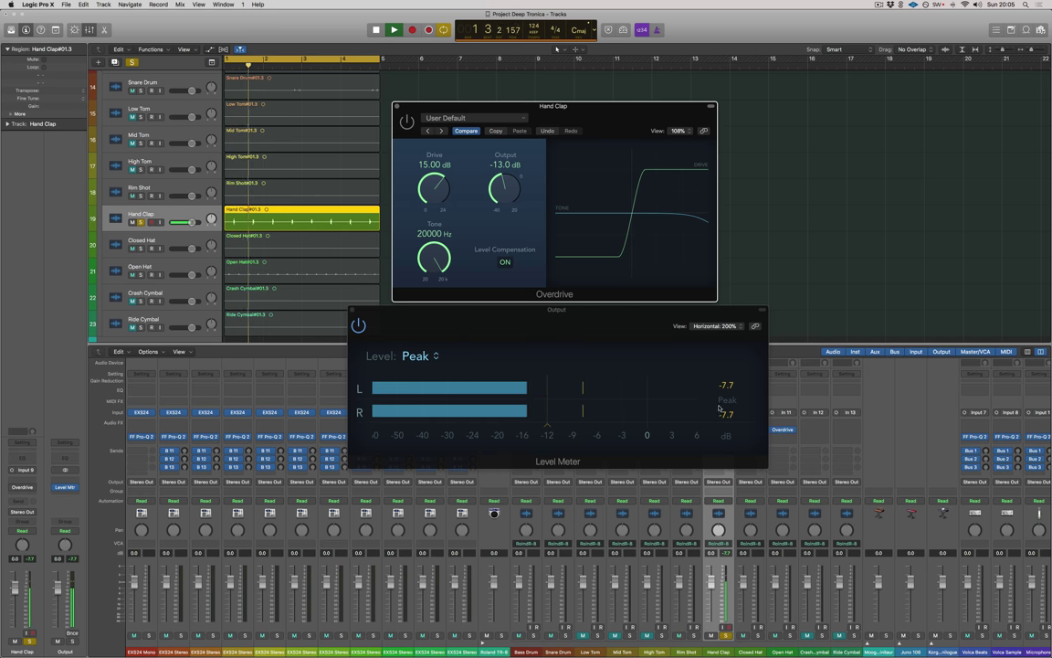
pyautogui.press('space')
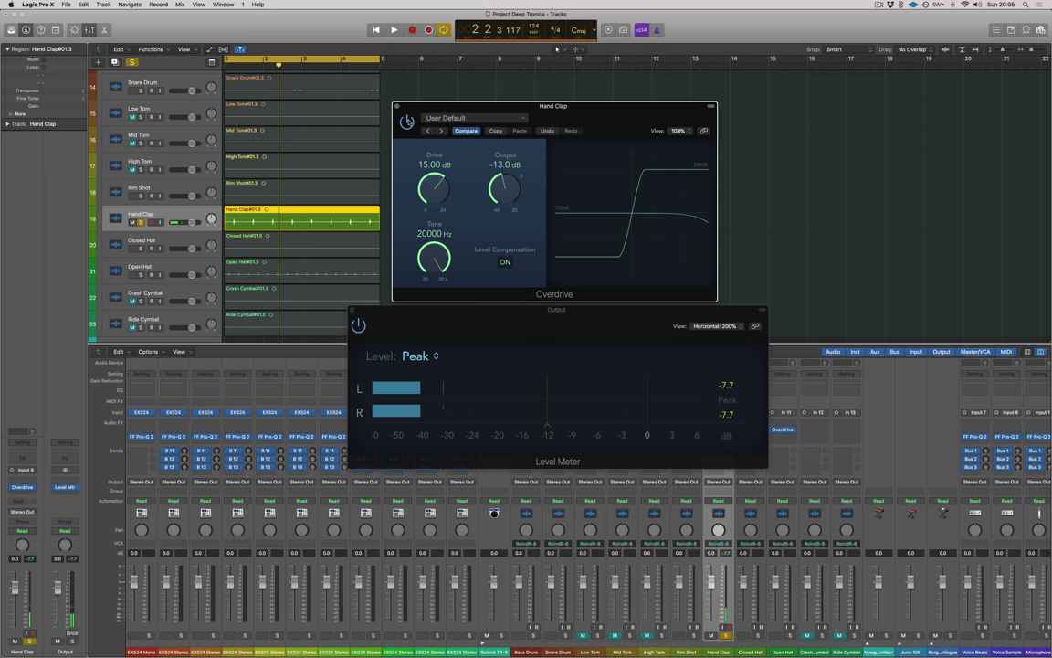
pyautogui.press('space')
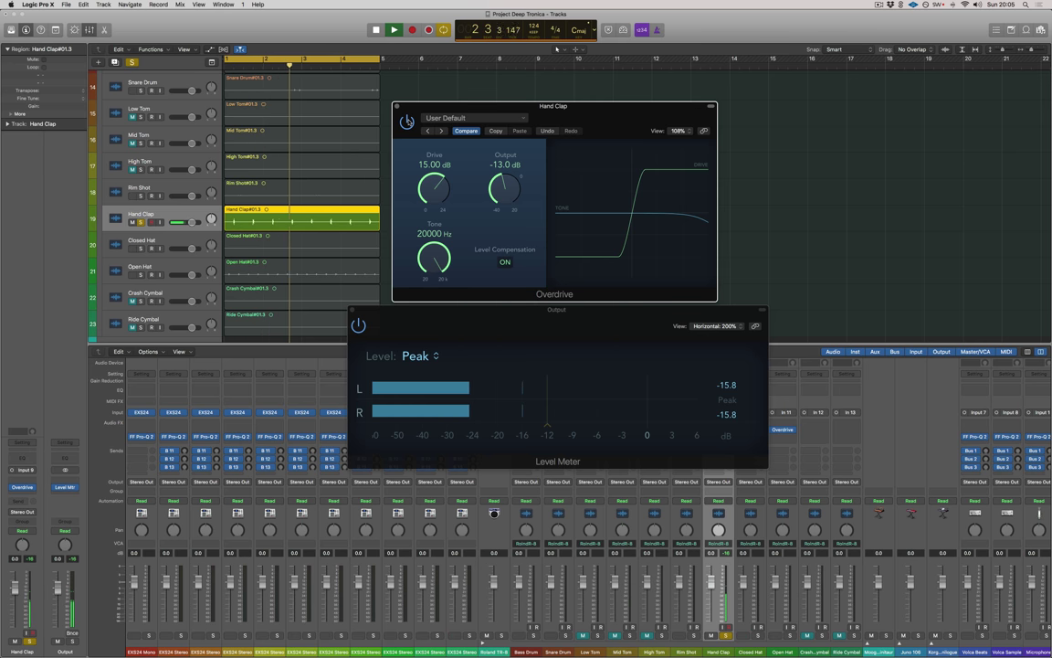
pyautogui.press('space')
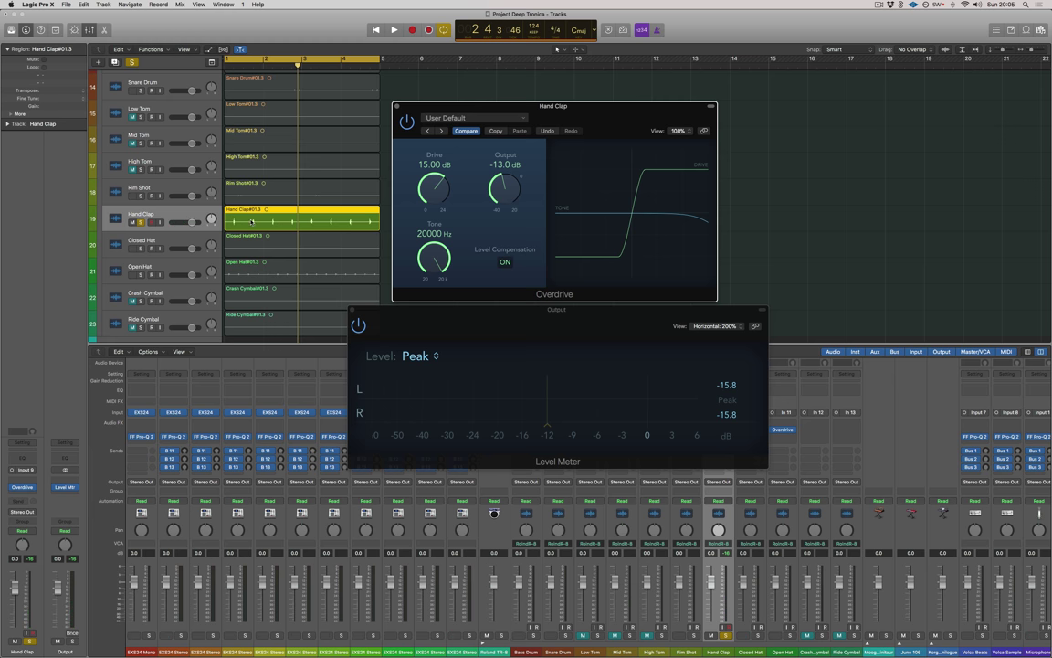
# - Examine the Hand Clap region's transient peaks up close alongside the Level Meter, and close both plug-in windows
pyautogui.press('z')
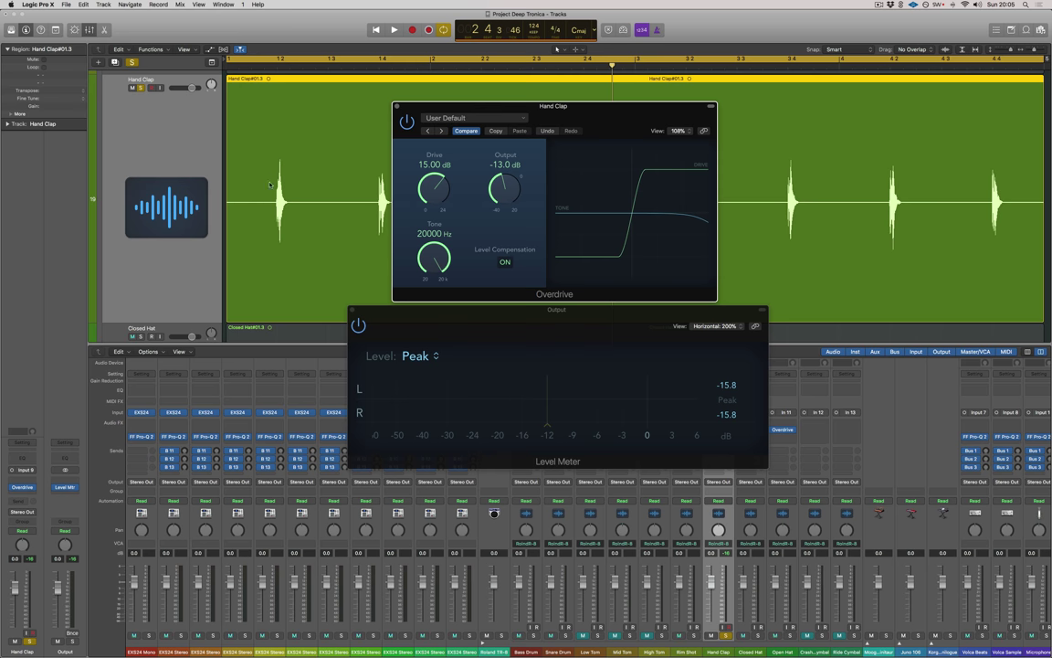
pyautogui.moveTo(527, 314); pyautogui.dragTo(324, 30)
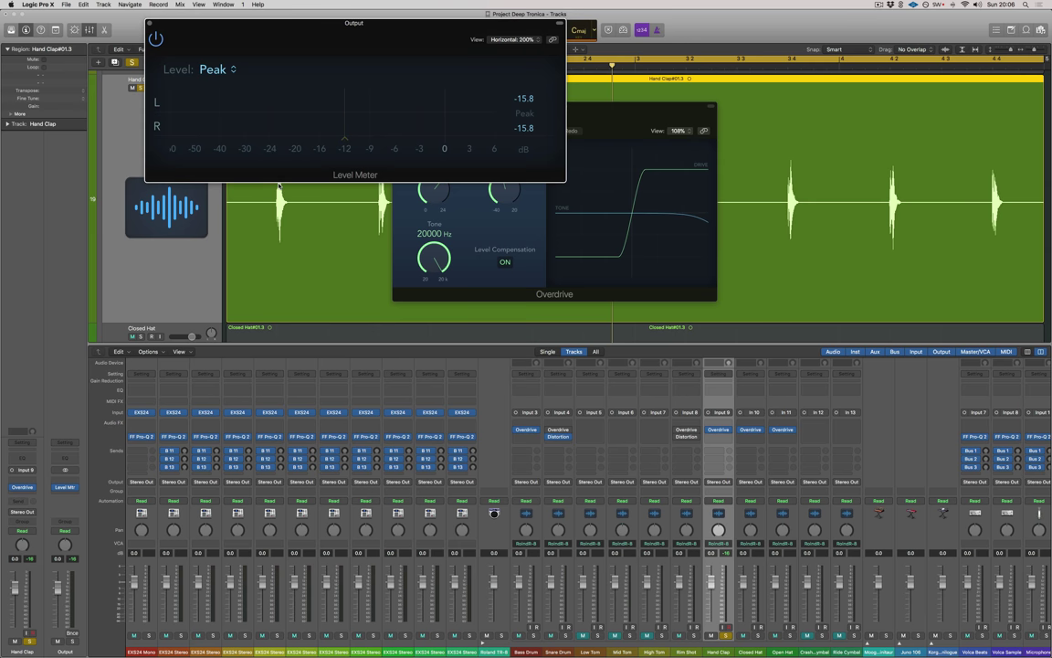
pyautogui.moveTo(382, 45); pyautogui.dragTo(592, 327)
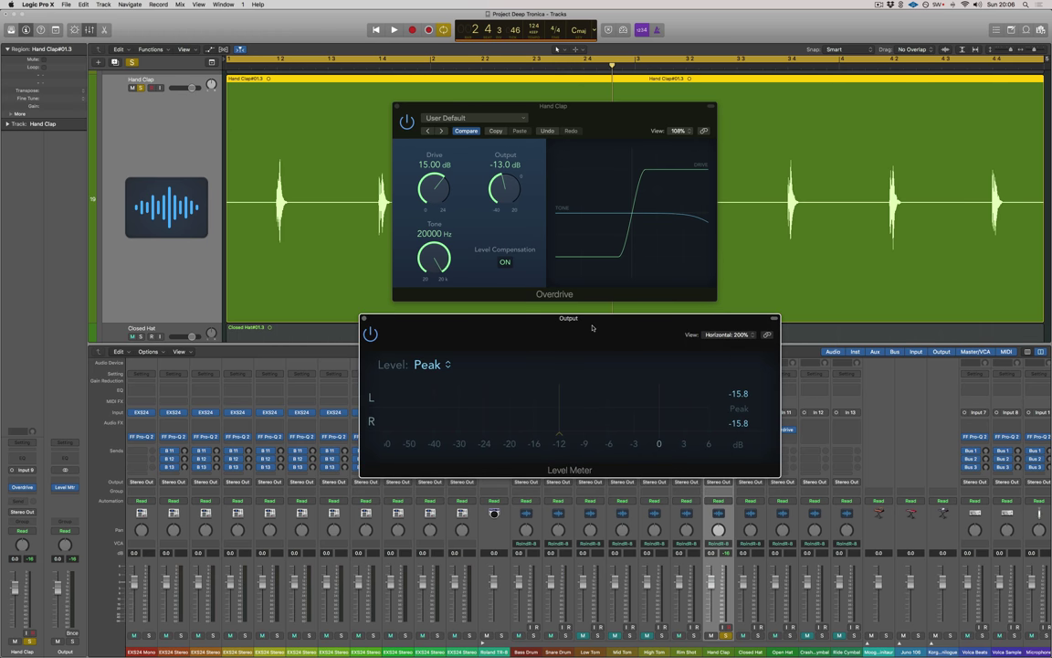
pyautogui.click(365, 319)
pyautogui.click(395, 106)
pyautogui.press('z')
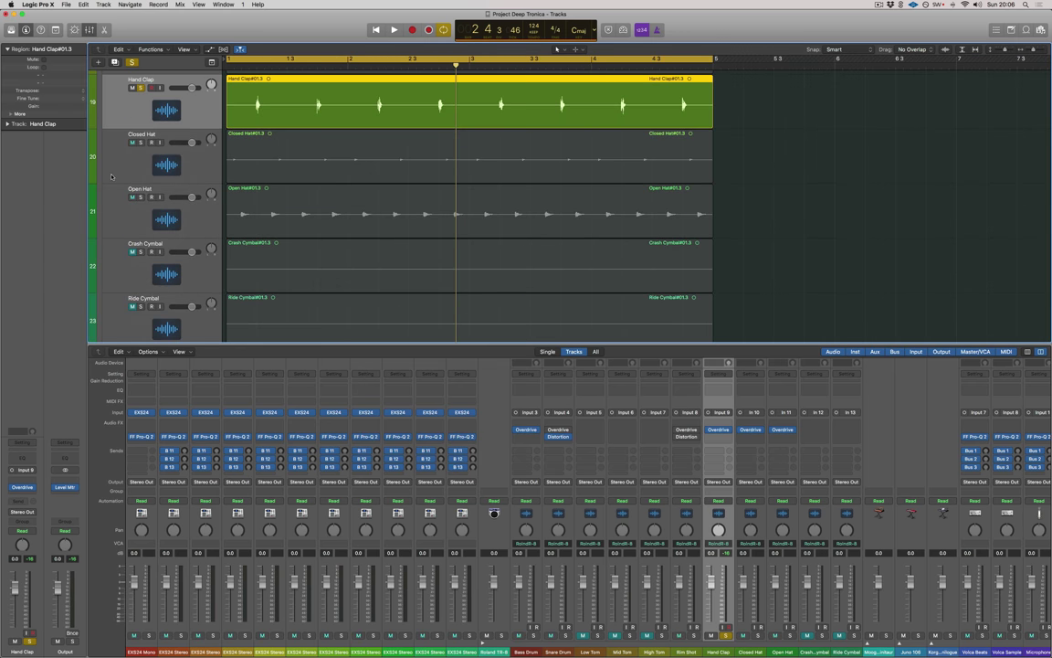
# - Select the Closed Hat and set its Overdrive's drive to 22.75 dB and output to -20.0 dB
pyautogui.click(118, 171)
pyautogui.click(141, 198)
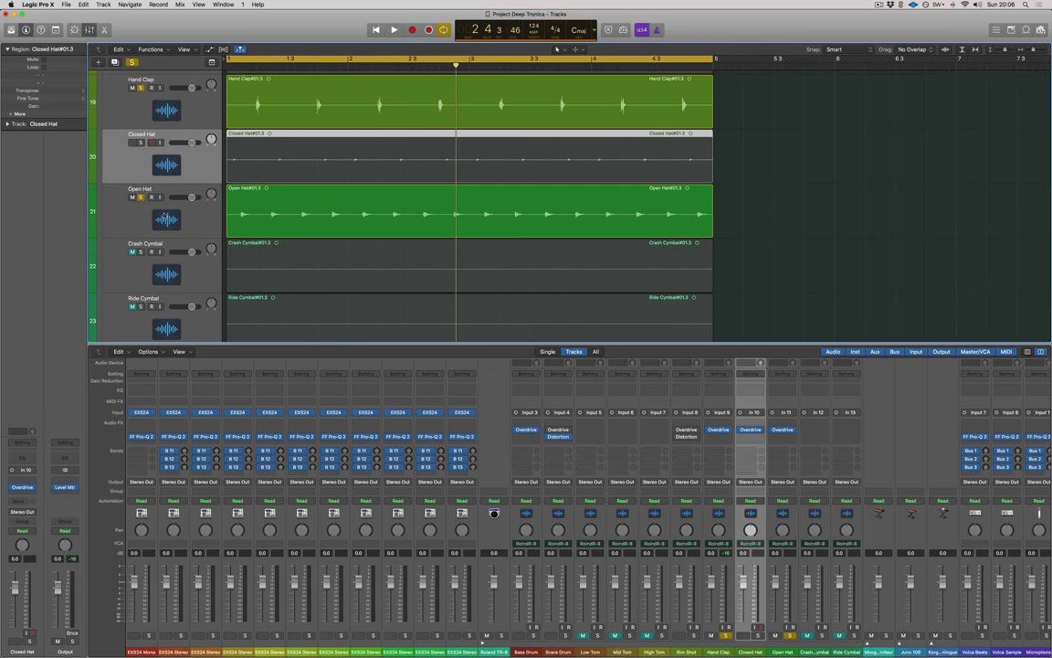
pyautogui.click(750, 430)
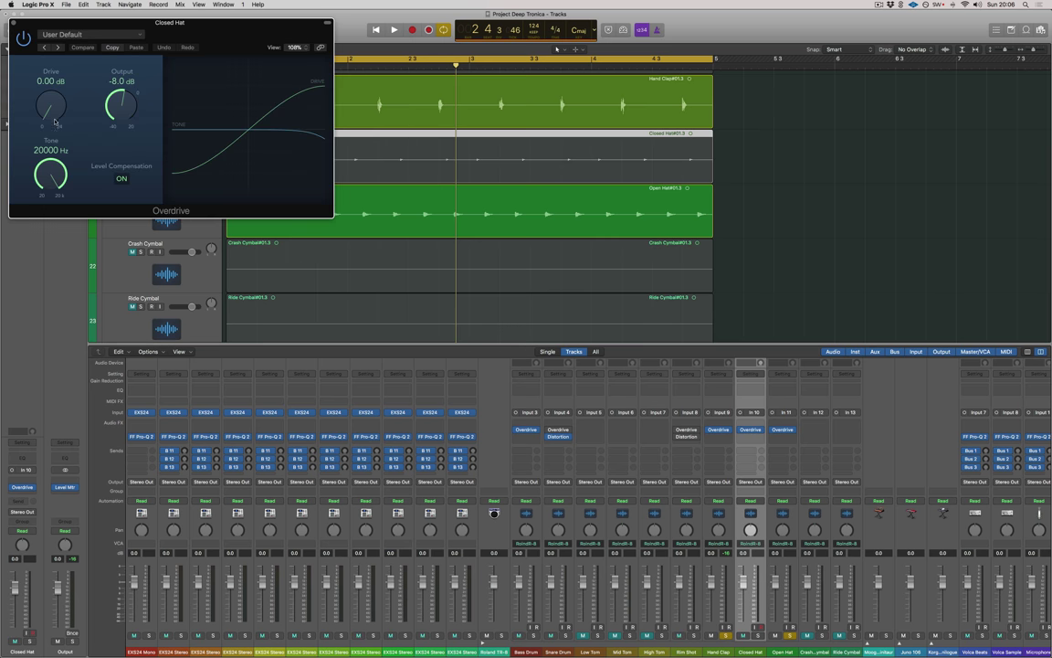
pyautogui.moveTo(61, 122); pyautogui.dragTo(61, 64)
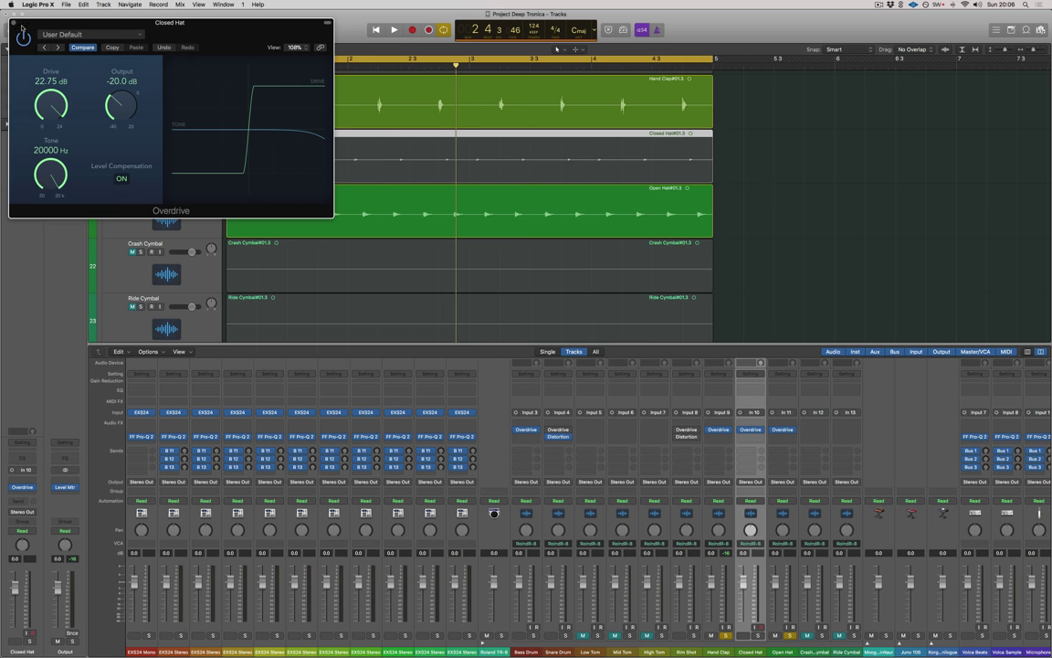
# - Solo the Closed Hat and play it to compare the Overdrive with its bypassed signal, and close the plug-in
pyautogui.press('s')
pyautogui.press('space')
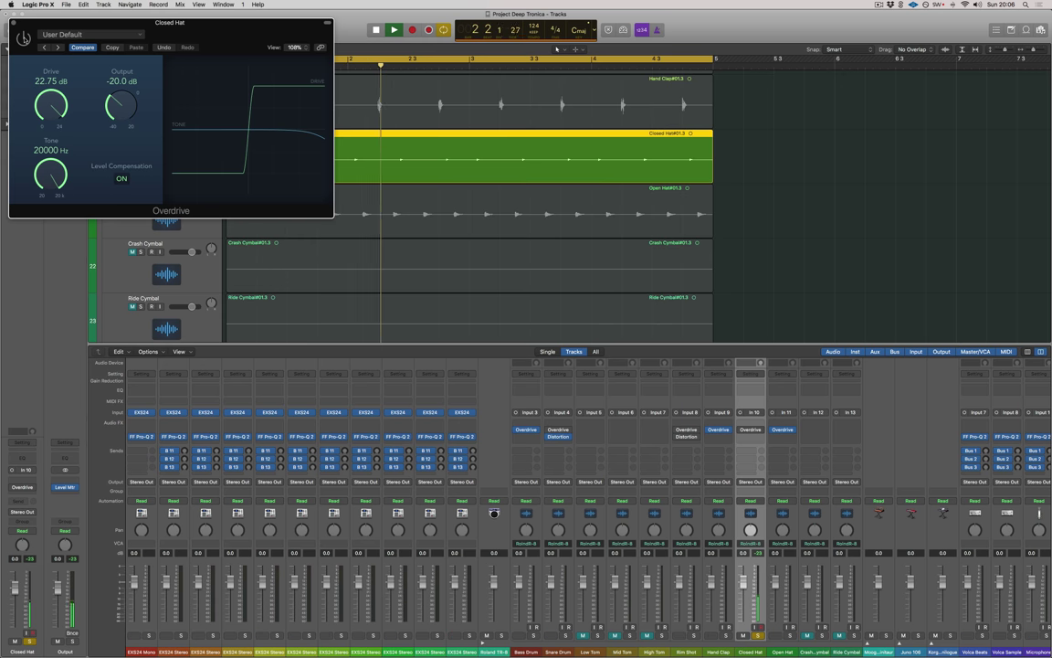
pyautogui.press('super+w')
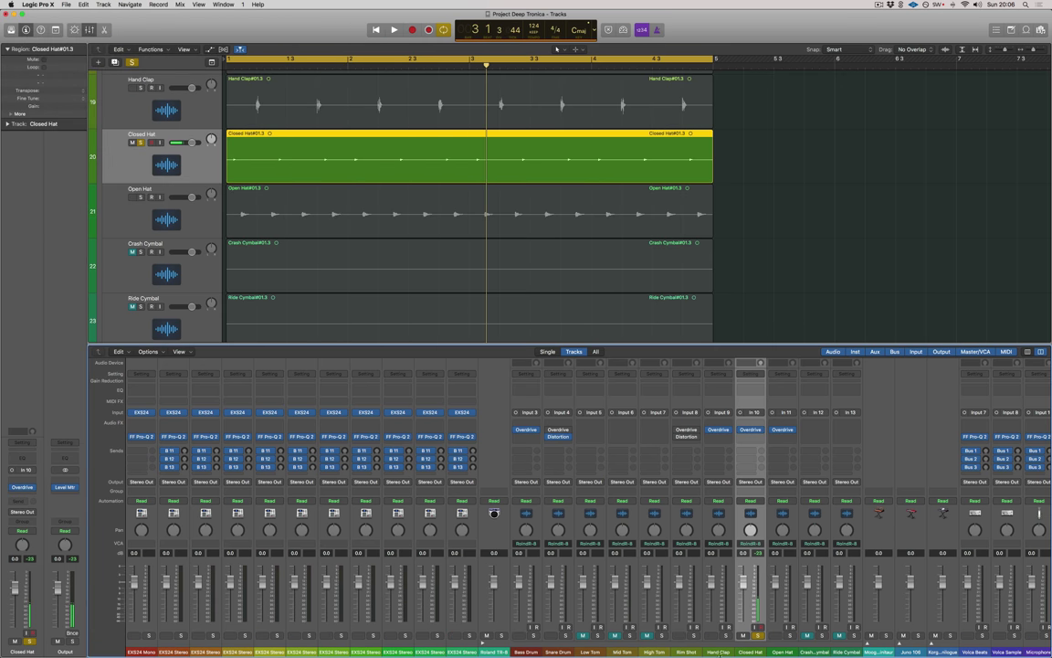
# - Solo the Open Hat, place its Overdrive over the arrangement, and set the drive to 24.00 dB and the output to -16.5 dB
pyautogui.keyDown('alt'); pyautogui.click(789, 635); pyautogui.keyUp('alt')
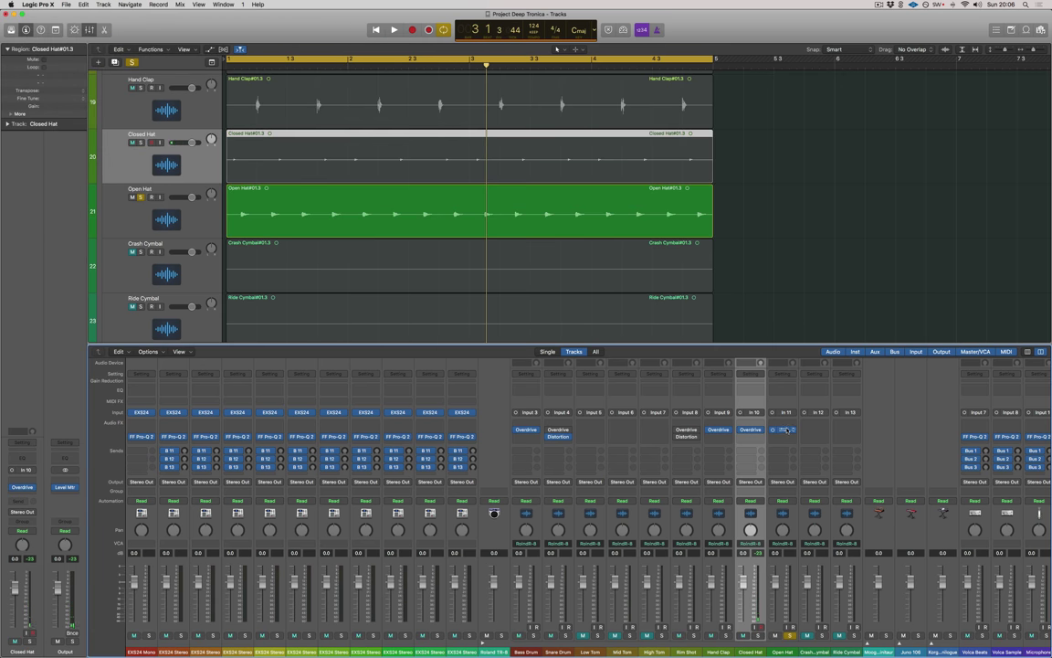
pyautogui.click(784, 430)
pyautogui.moveTo(53, 27); pyautogui.dragTo(749, 72)
pyautogui.moveTo(808, 187); pyautogui.dragTo(807, 201)
# - Lower the Open Hat Overdrive's output to -19.5 dB, comparing it with the bypassed signal, and stop playback
pyautogui.click(713, 133)
pyautogui.click(711, 128)
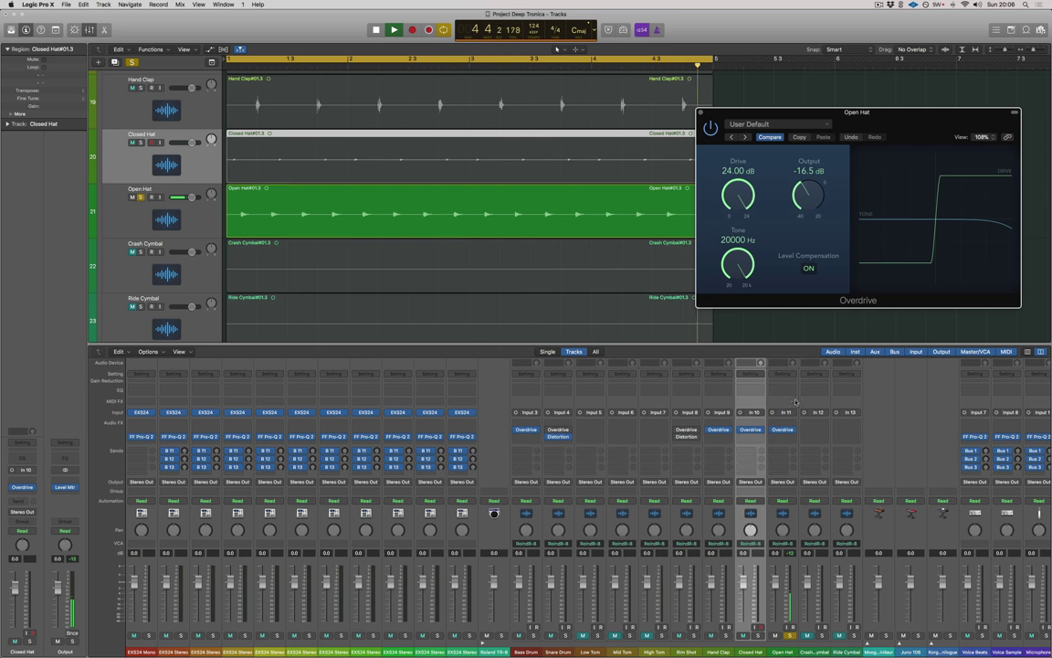
pyautogui.click(711, 129)
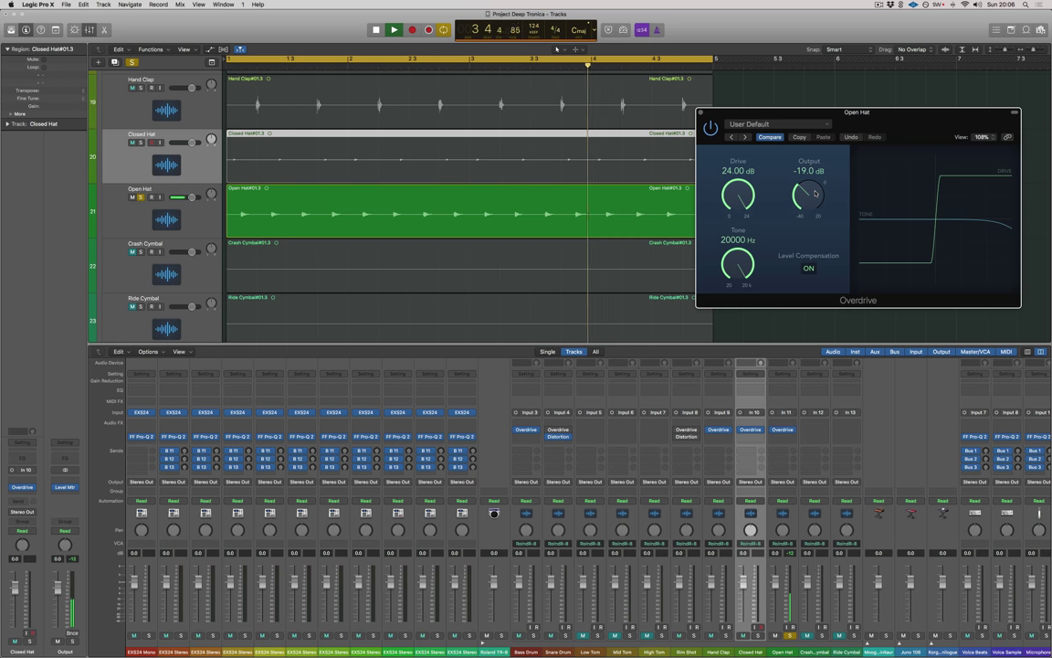
pyautogui.press('space')
# - Bypass the Open Hat's Overdrive and insert a Distortion plug-in below it, placing its window over the Overdrive window during playback
pyautogui.click(773, 431)
pyautogui.click(781, 436)
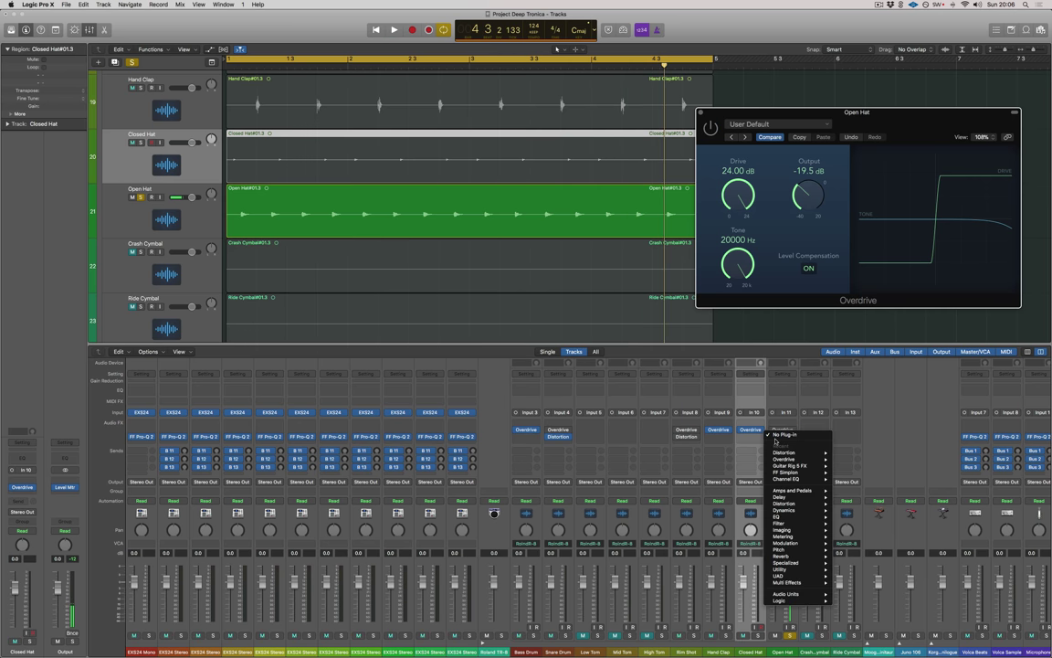
pyautogui.moveTo(800, 453)
pyautogui.click(846, 453)
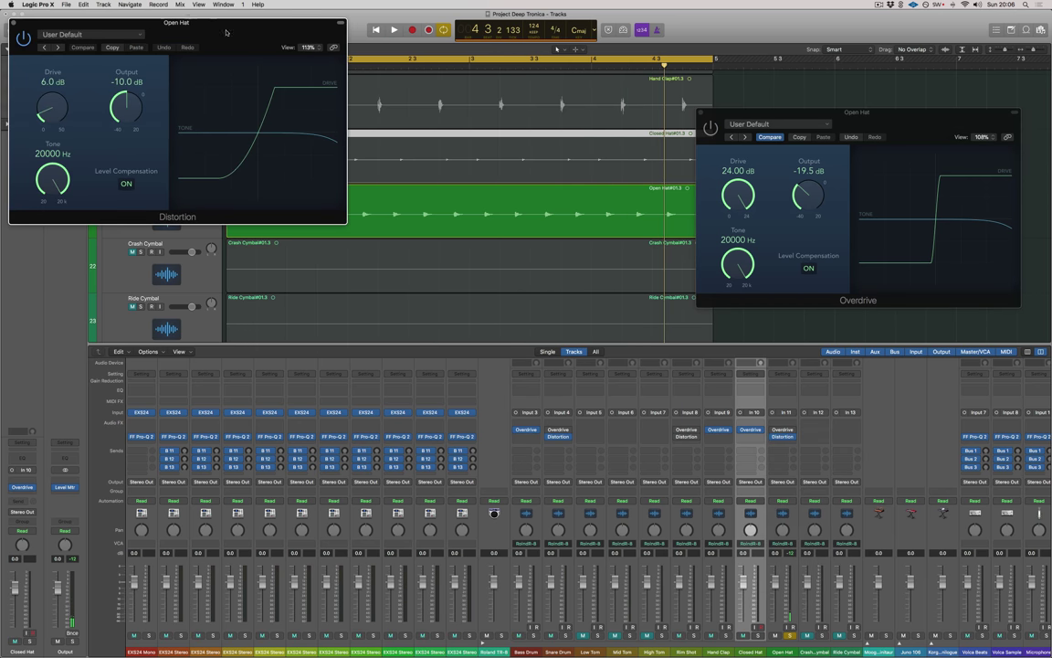
pyautogui.press('space')
pyautogui.moveTo(230, 35); pyautogui.dragTo(908, 119)
# - Try higher drive amounts on the Open Hat Distortion, settling on 21.5 dB drive with the output at -17.5 dB
pyautogui.moveTo(733, 193); pyautogui.dragTo(734, 169)
pyautogui.moveTo(803, 190); pyautogui.dragTo(803, 206)
pyautogui.moveTo(736, 192); pyautogui.dragTo(740, 143)
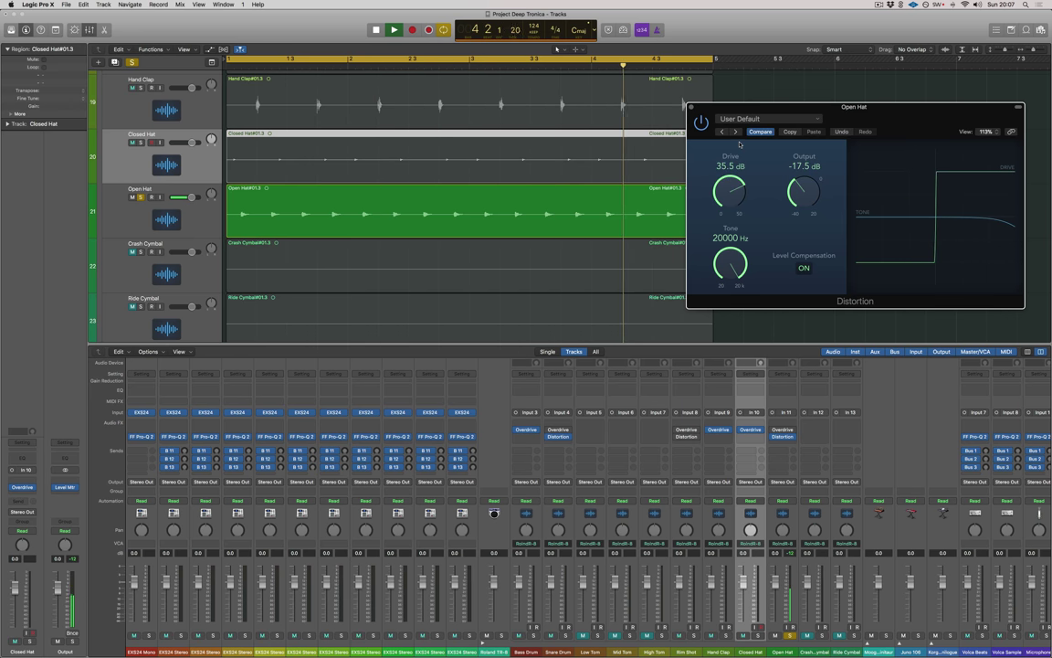
pyautogui.press('space')
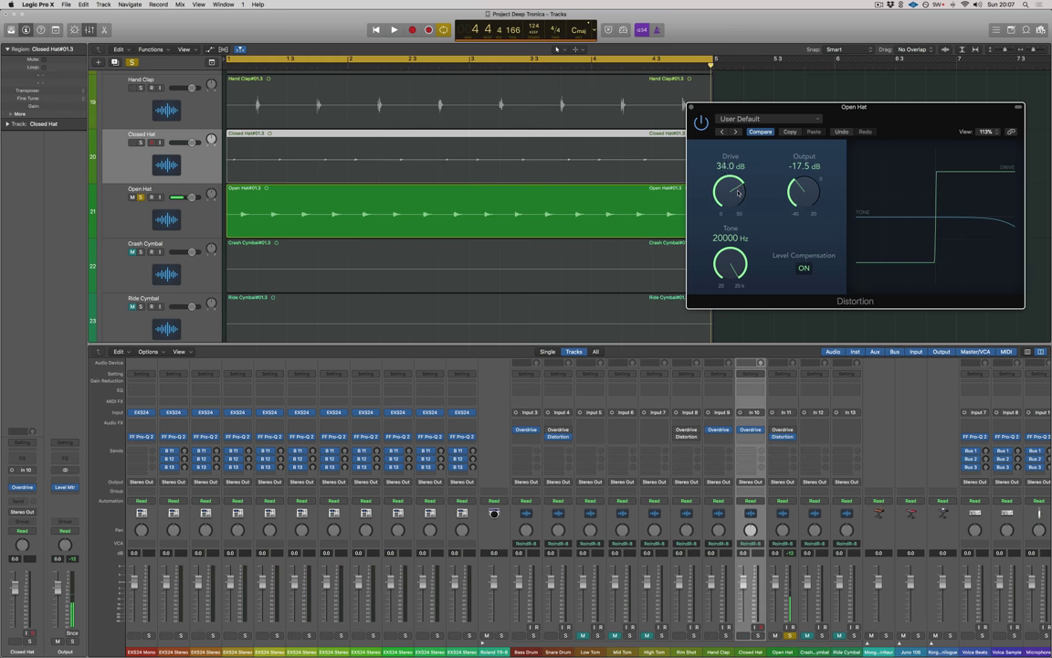
pyautogui.press('space')
pyautogui.moveTo(735, 200); pyautogui.dragTo(736, 213)
# - Lower the Open Hat Distortion's output to -22.0 dB to match the bypassed level, stop playback, and close both plug-in windows
pyautogui.click(702, 126)
pyautogui.moveTo(795, 186); pyautogui.dragTo(795, 192)
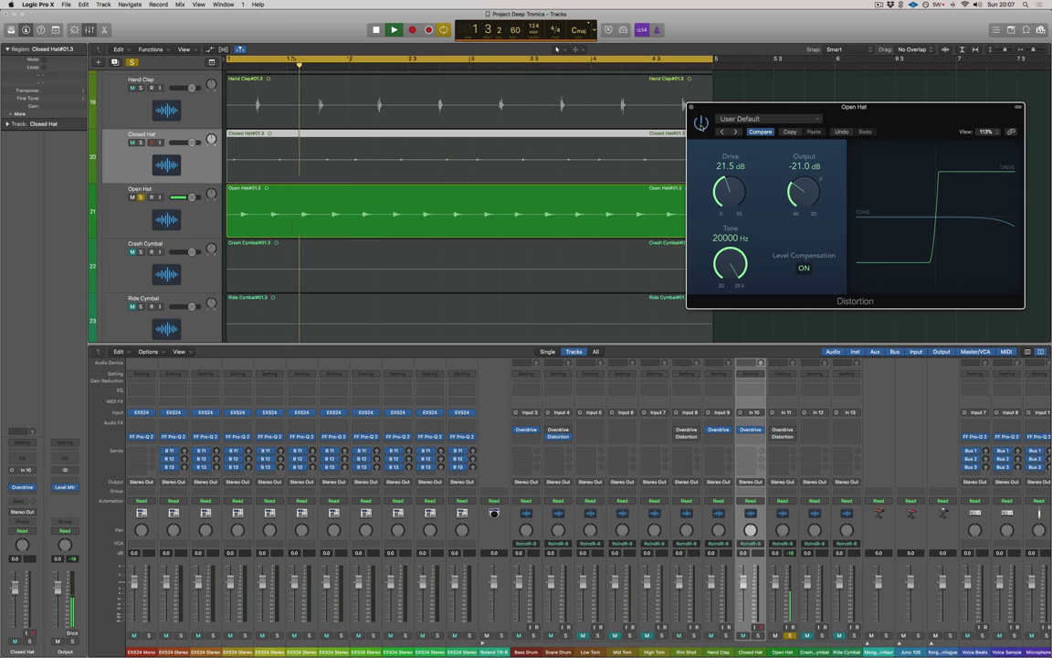
pyautogui.moveTo(801, 190); pyautogui.dragTo(801, 192)
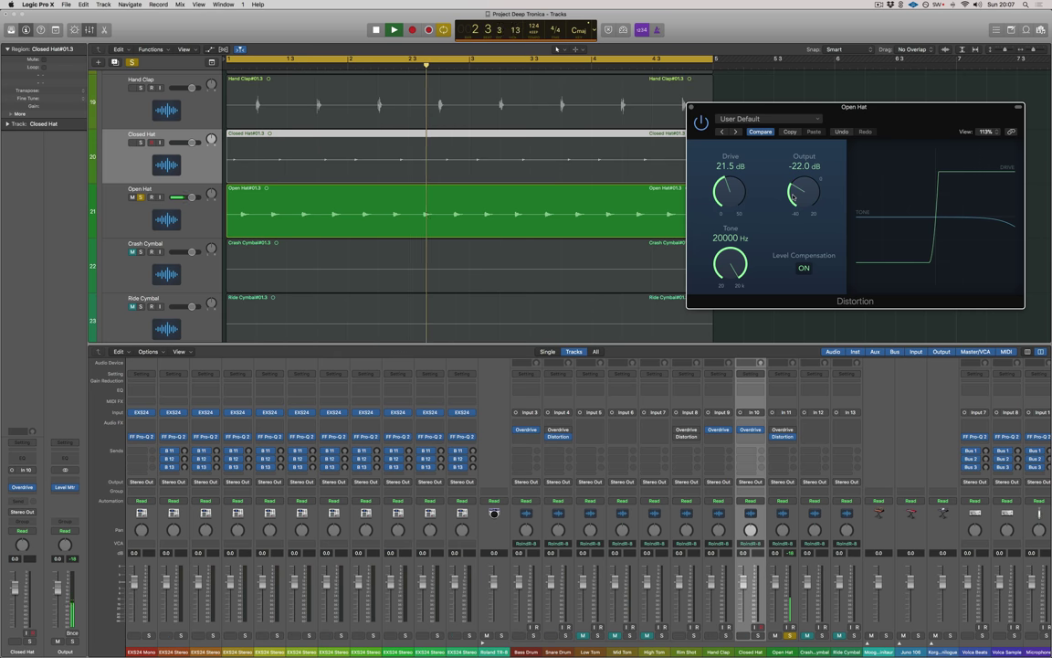
pyautogui.press('space')
pyautogui.click(692, 108)
pyautogui.click(700, 112)
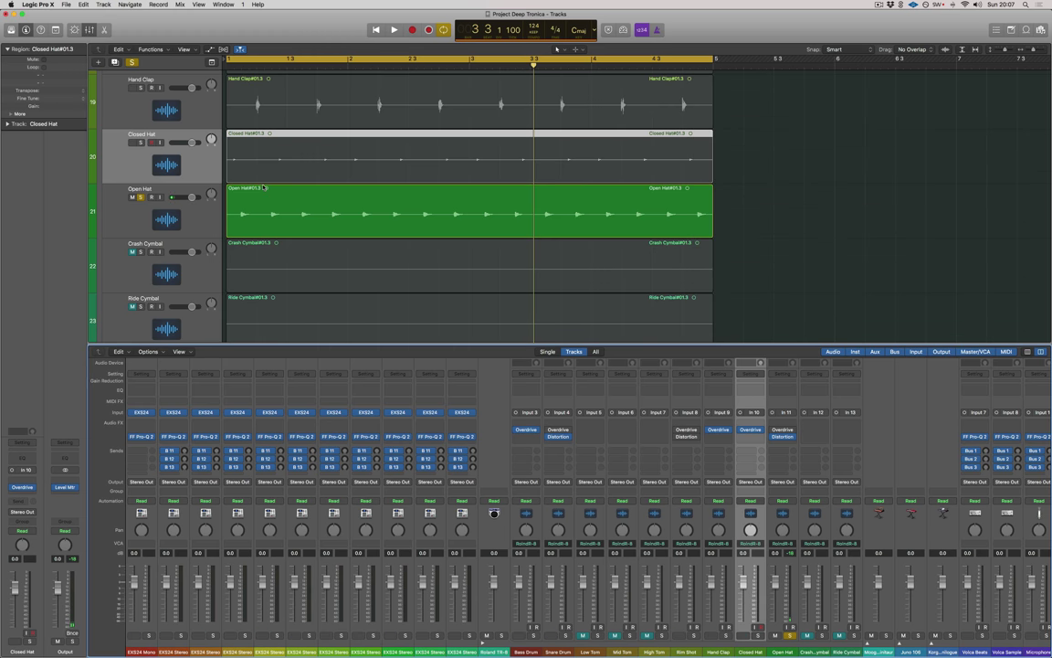
# - Turn off the Open Hat's solo, fit all the Roland TR-8 channels in the arrangement, and select the Open Hat track
pyautogui.scroll(-5, 263, 187)
pyautogui.scroll(-2, 264, 187)
pyautogui.click(141, 145)
pyautogui.scroll(5, 269, 170)
pyautogui.press('super+Left')
pyautogui.scroll(2, 330, 186)
pyautogui.press('super+Up')
pyautogui.press('super+Up')
pyautogui.press('super+Left')
pyautogui.click(184, 256)
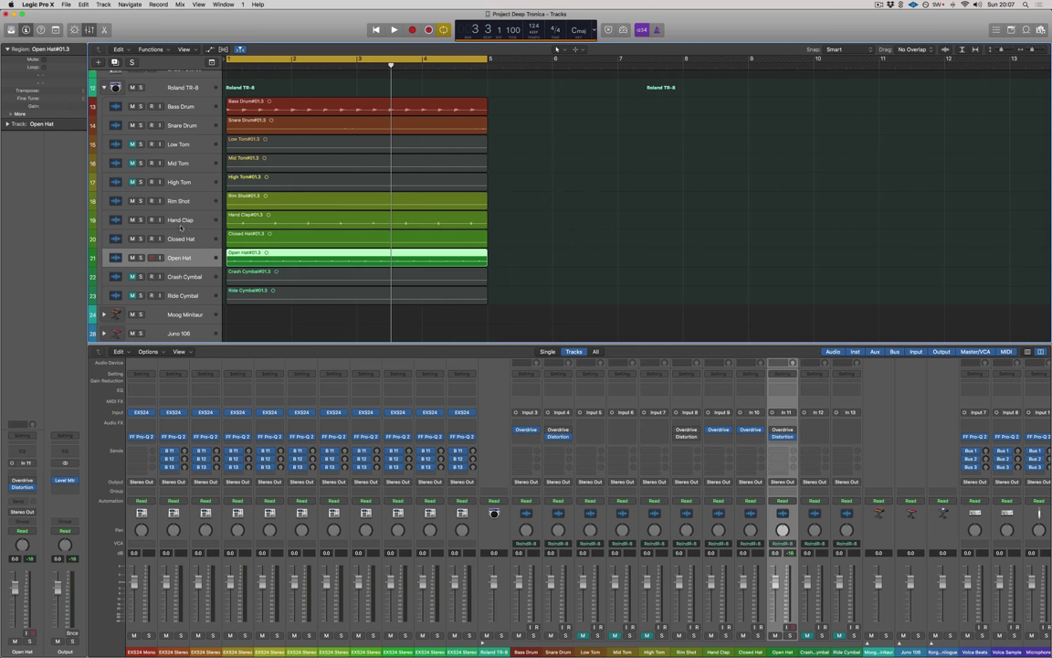
# - Move the Snare Drum, Rim Shot, Hand Clap, Closed Hat and Open Hat tracks out of the Roland TR-8 stack to just above it, and hide the mixer
pyautogui.keyDown('shift'); pyautogui.click(178, 203); pyautogui.keyUp('shift')
pyautogui.keyDown('super'); pyautogui.click(181, 129); pyautogui.keyUp('super')
pyautogui.press('super+Left')
pyautogui.press('super+Left')
pyautogui.scroll(3, 185, 160)
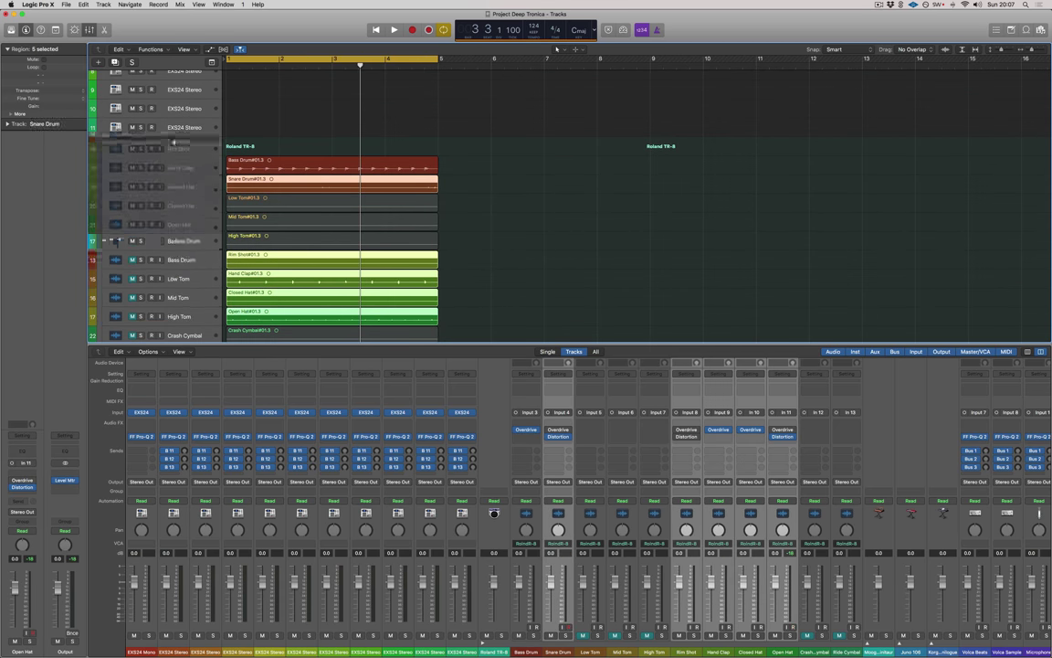
pyautogui.moveTo(175, 140); pyautogui.dragTo(176, 142)
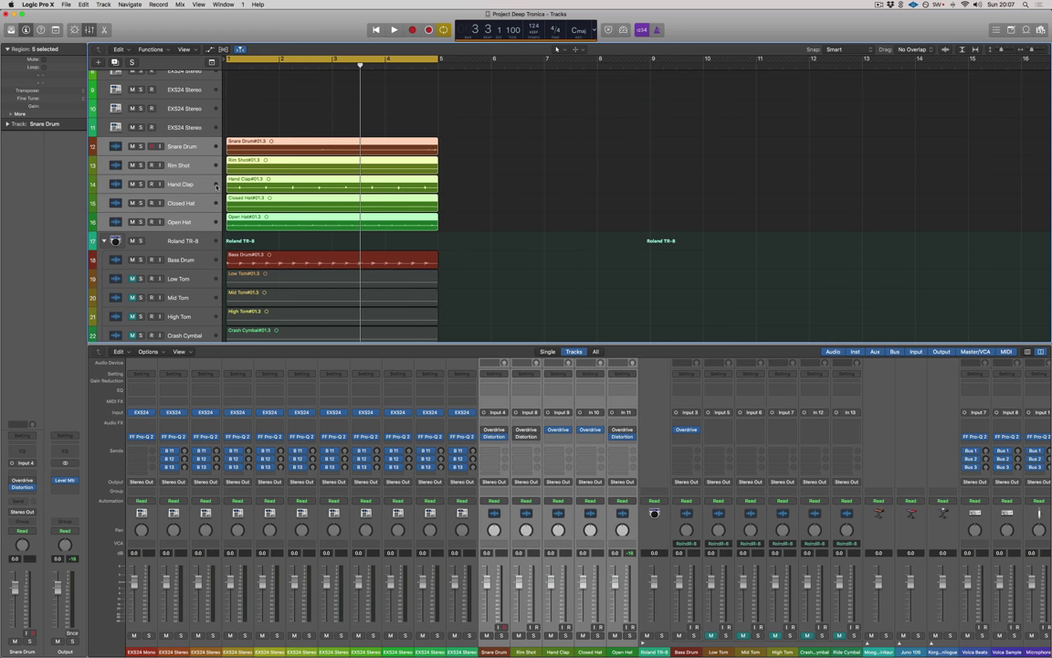
pyautogui.scroll(-2, 216, 186)
pyautogui.press('x')
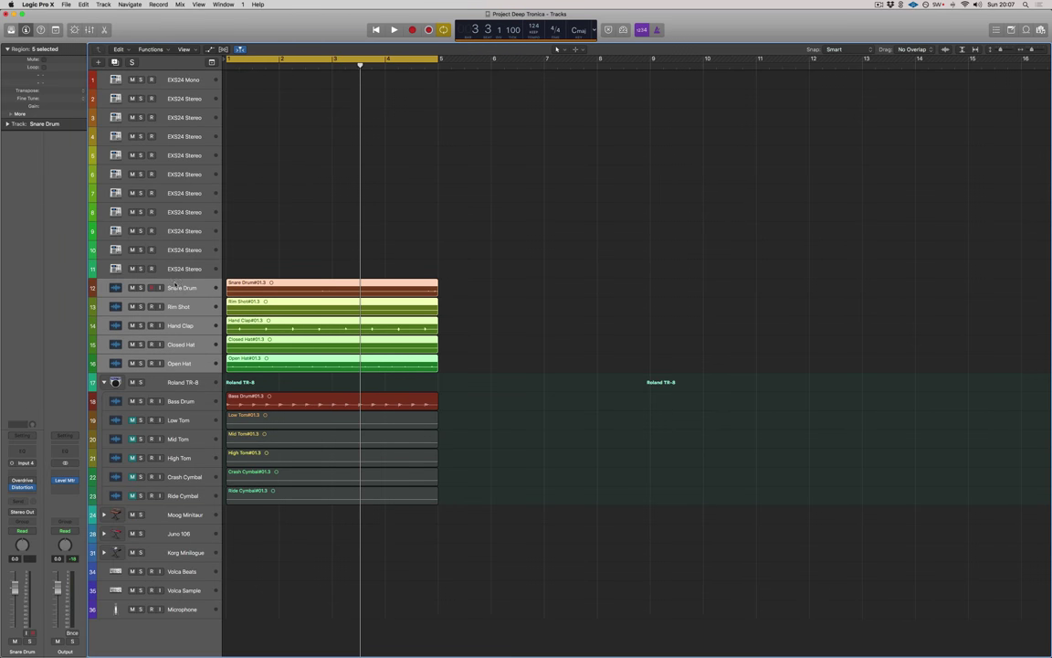
# - Group the five selected drum tracks into a summing track stack and rename it Drums
pyautogui.rightClick(183, 288)
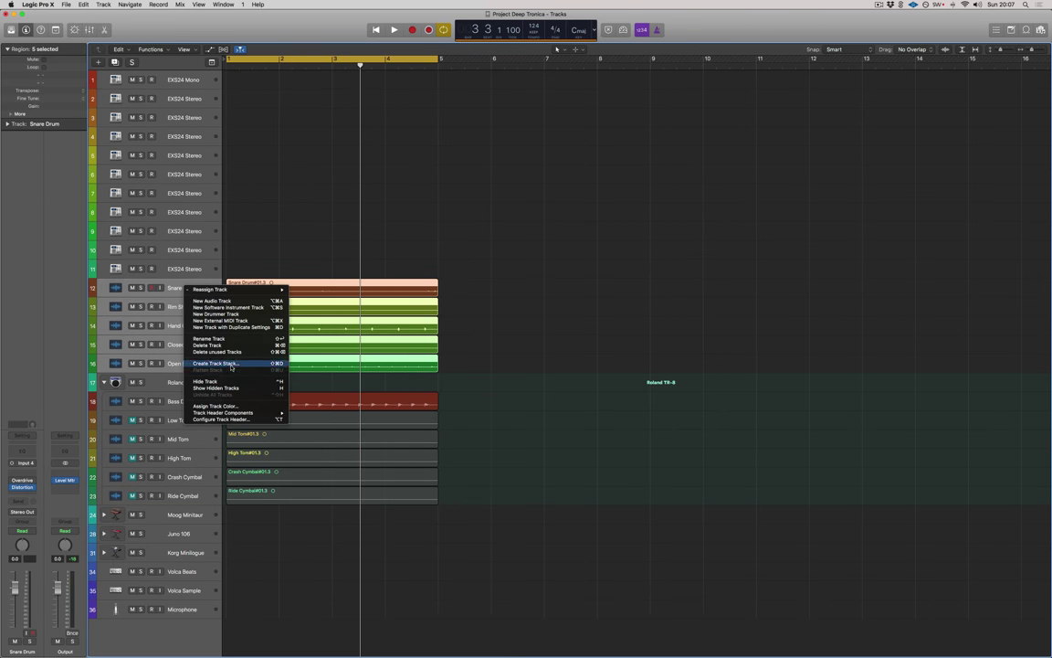
pyautogui.click(231, 364)
pyautogui.press('Return')
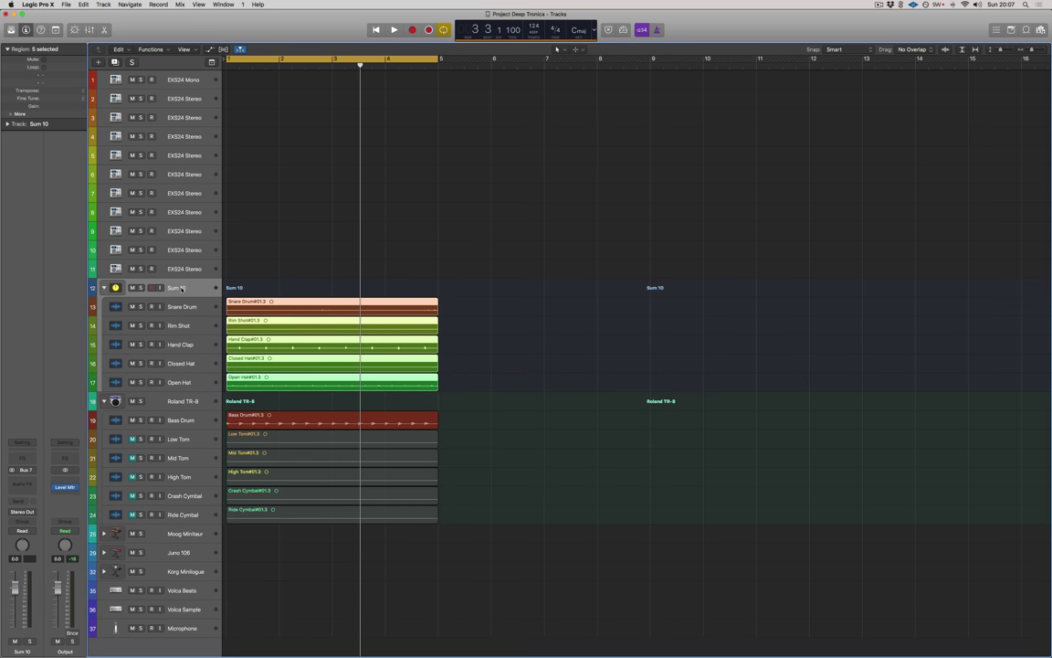
pyautogui.doubleClick(181, 288)
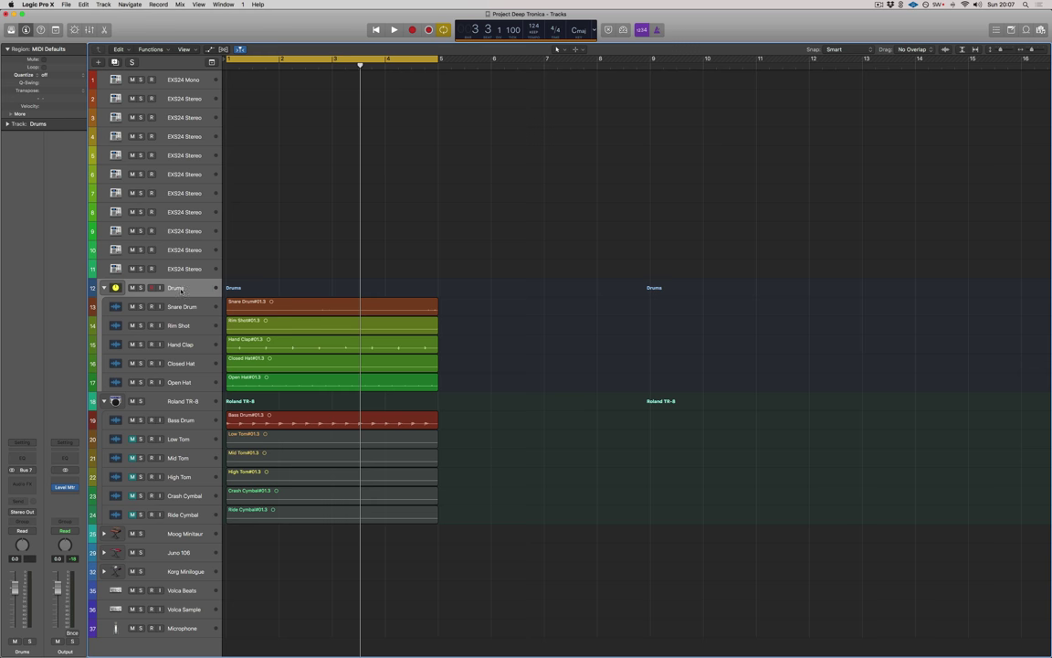
# - Insert FabFilter's FF Saturn on the Drums stack and place its window over the empty arrangement area to the right of the regions
pyautogui.click(26, 481)
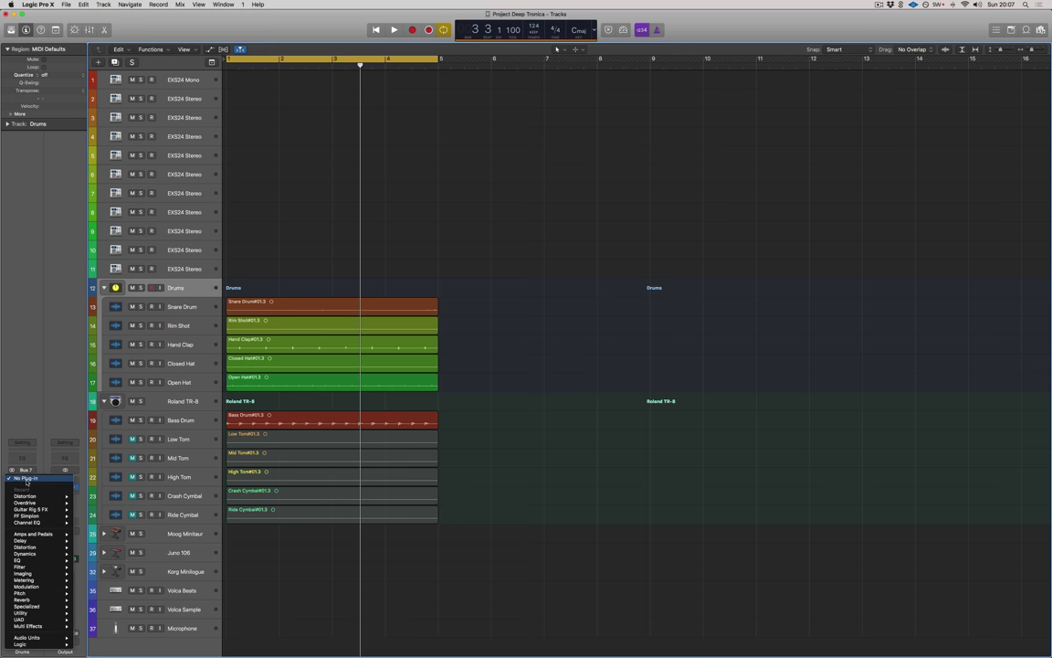
pyautogui.moveTo(30, 497)
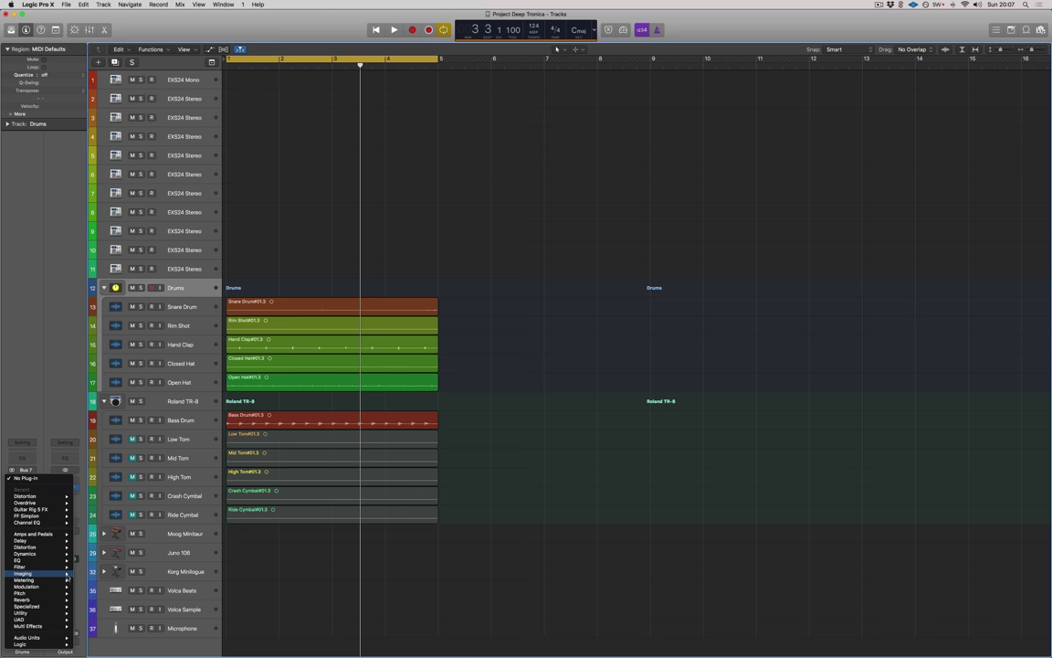
pyautogui.moveTo(45, 640)
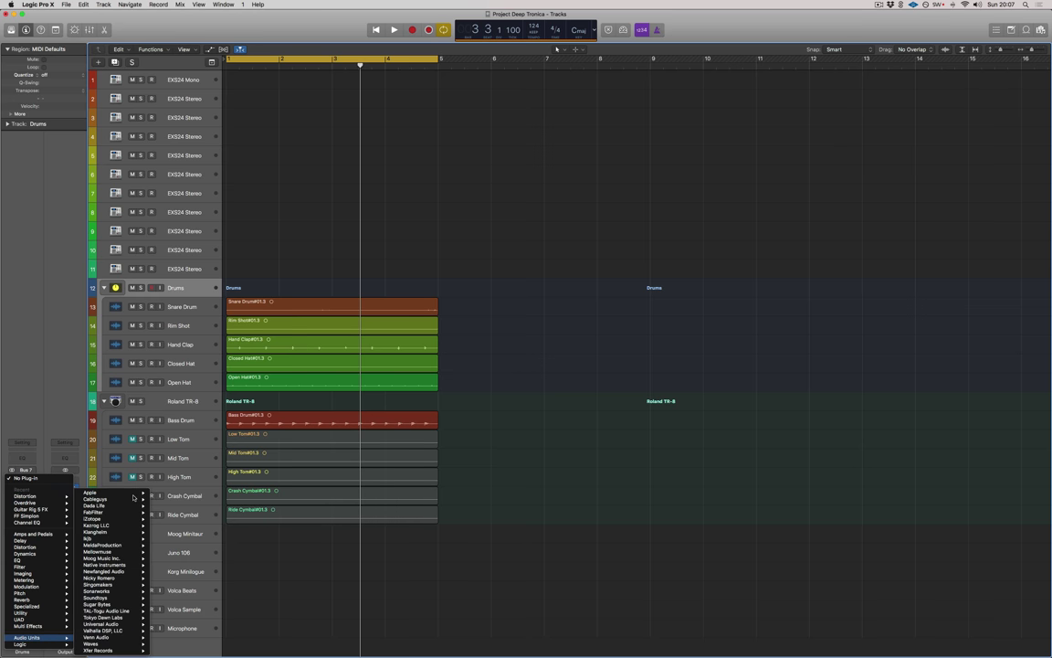
pyautogui.moveTo(153, 515)
pyautogui.moveTo(193, 568)
pyautogui.click(240, 565)
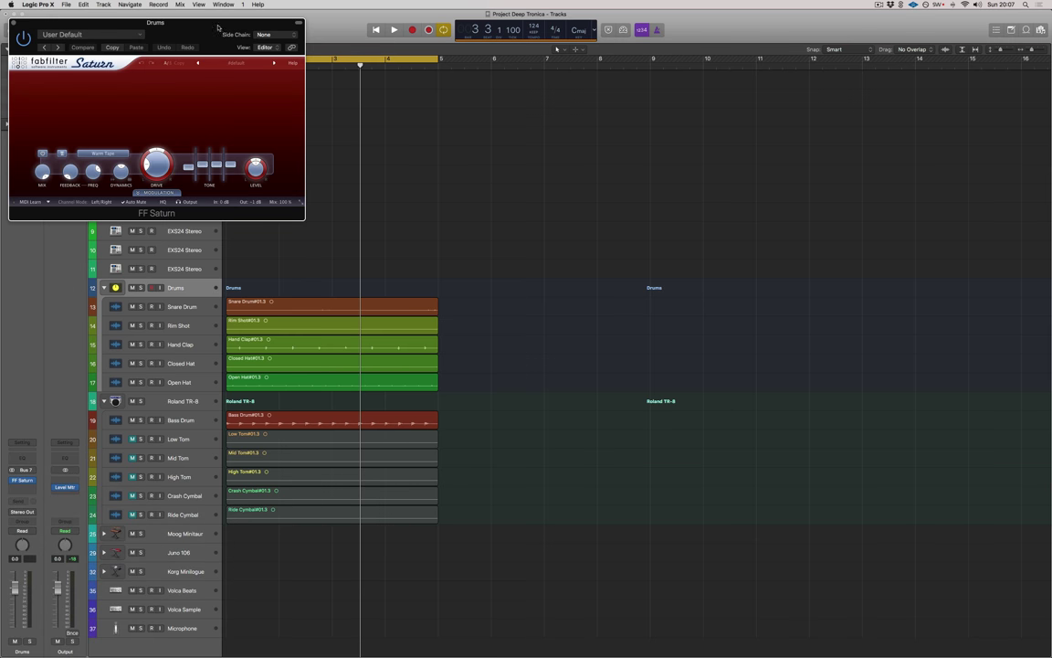
pyautogui.moveTo(201, 20); pyautogui.dragTo(645, 136)
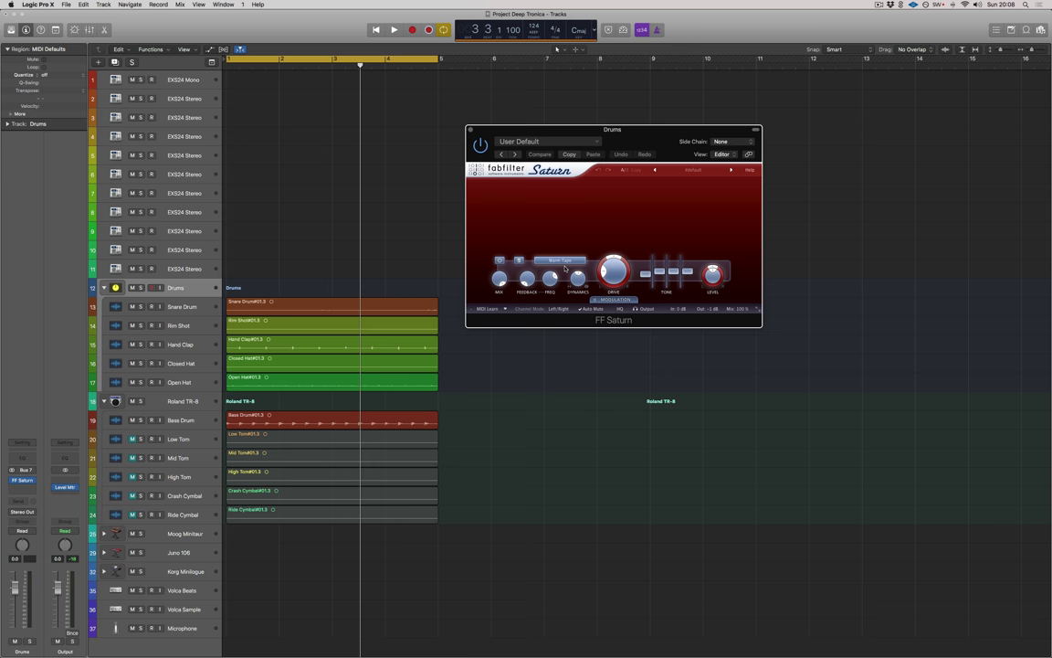
# - Solo the Drums stack and raise Saturn's Drive to about 52% during playback
pyautogui.press('space')
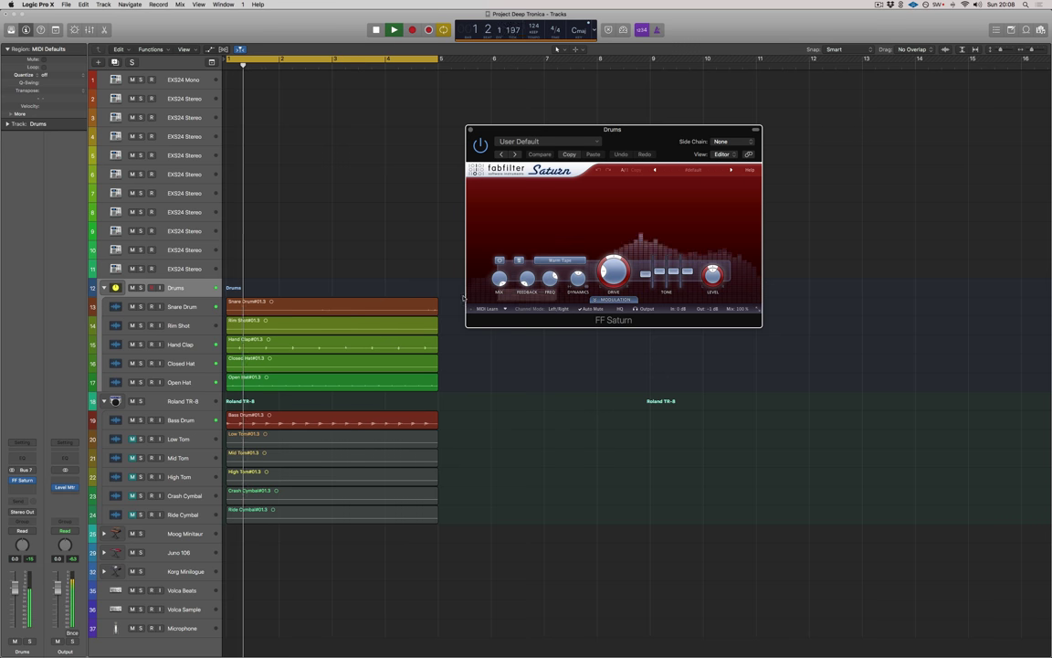
pyautogui.click(140, 288)
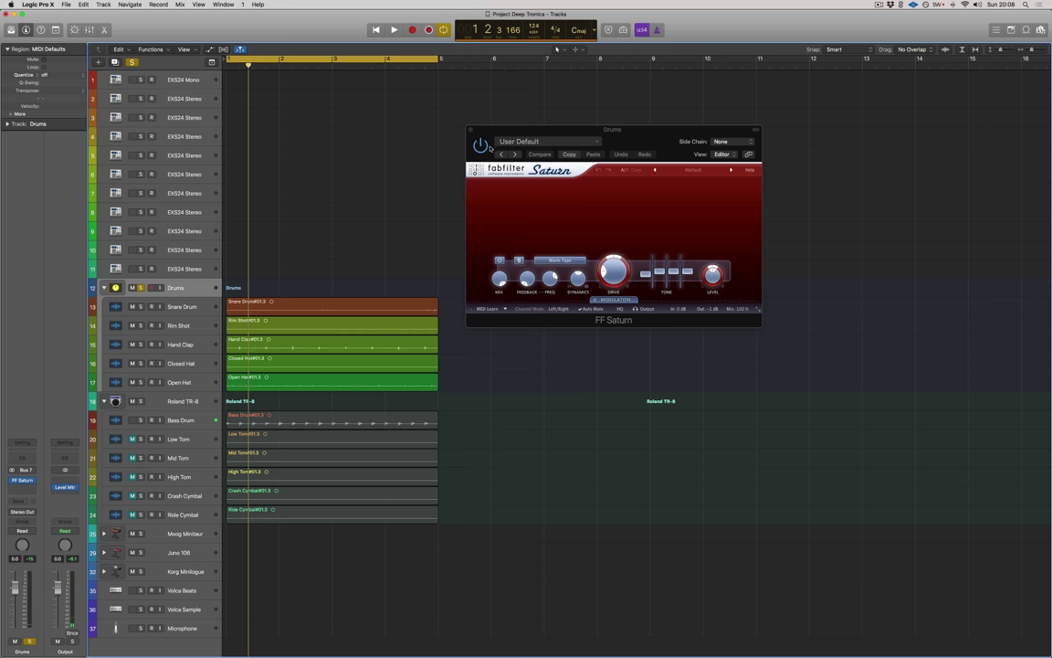
pyautogui.press('space')
pyautogui.moveTo(617, 271)
pyautogui.mouseDown()
pyautogui.moveTo(618, 224)
pyautogui.moveTo(618, 263)
pyautogui.mouseUp()
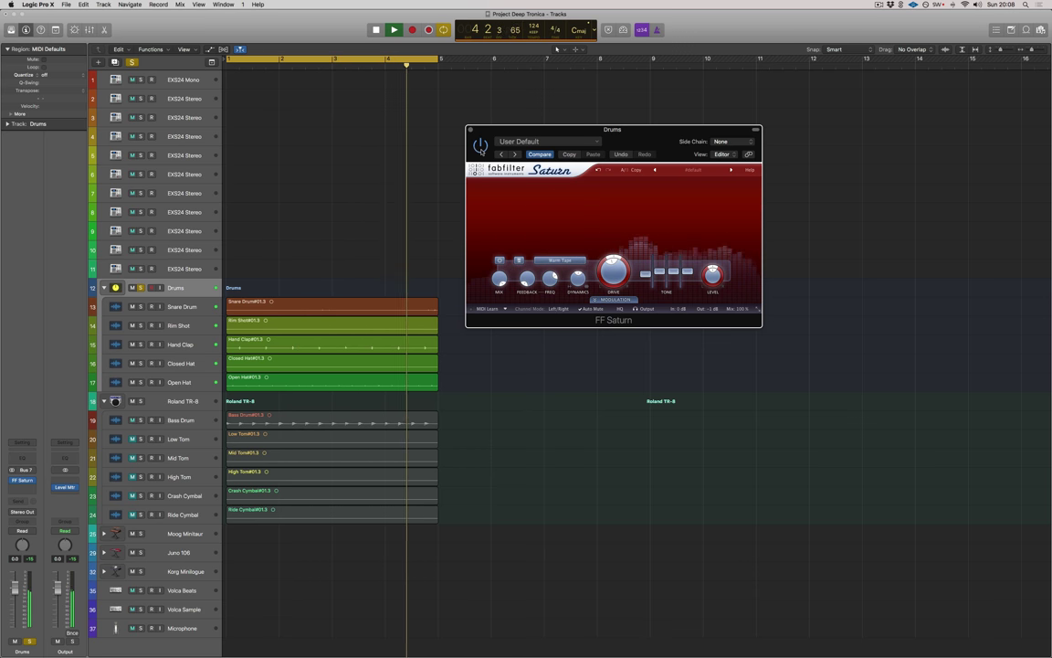
# - Compare the soloed Drums stack with Saturn bypassed and active during playback, leaving Saturn active
pyautogui.click(480, 145)
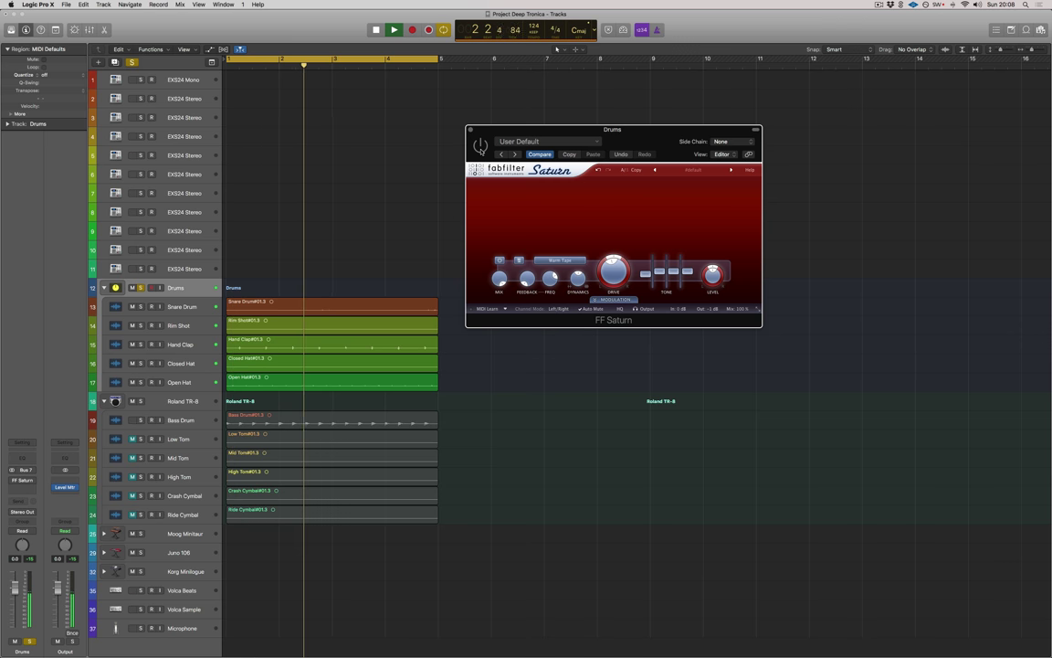
pyautogui.click(480, 145)
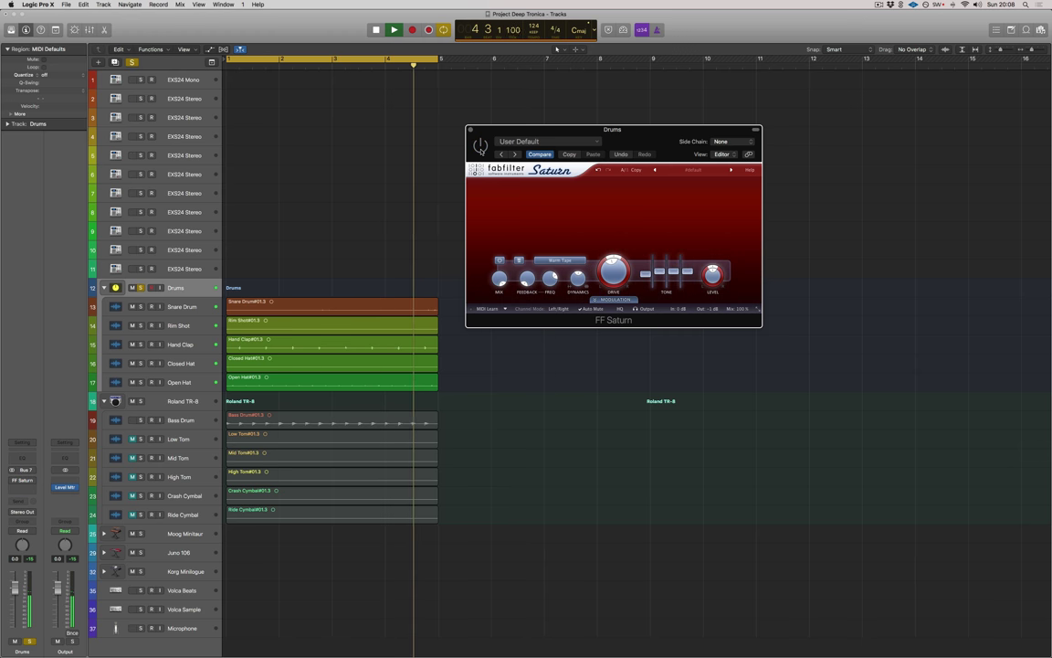
pyautogui.press('space')
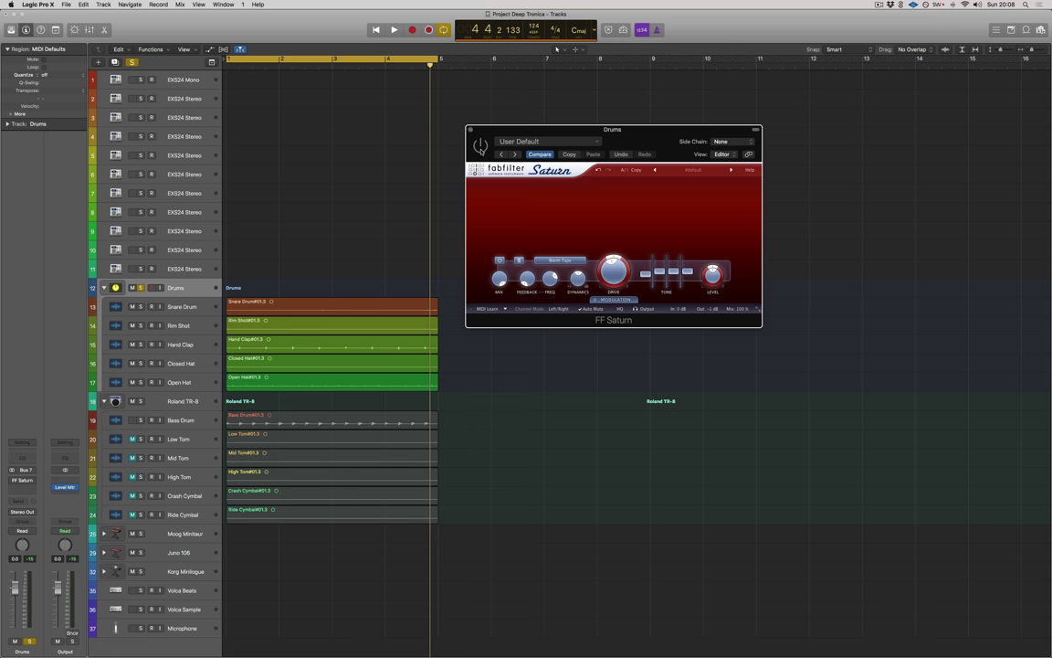
pyautogui.press('space')
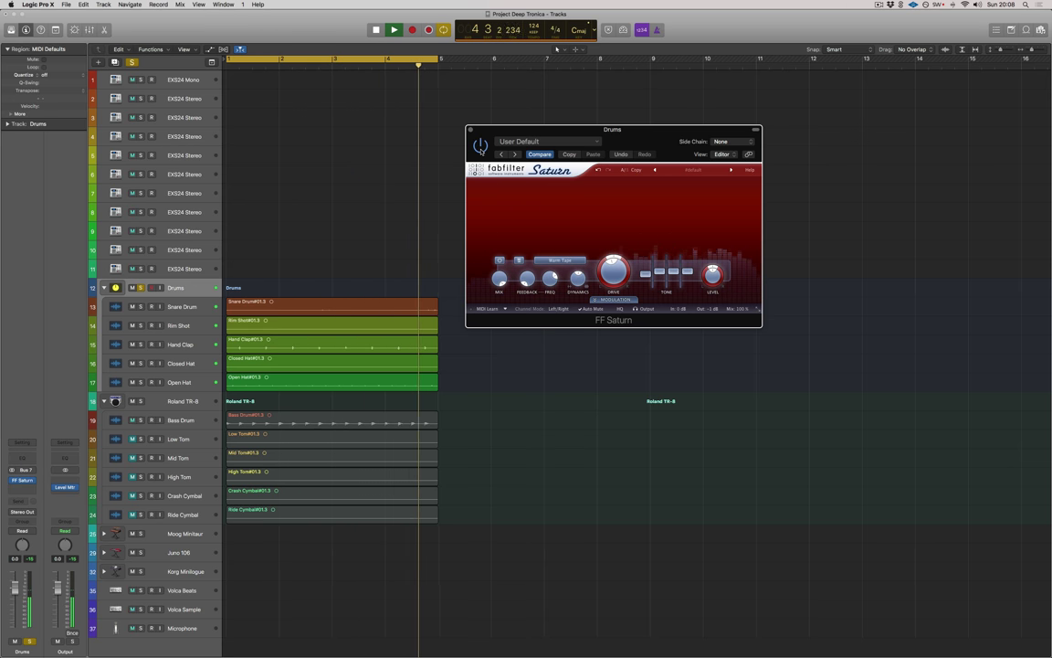
pyautogui.press('space')
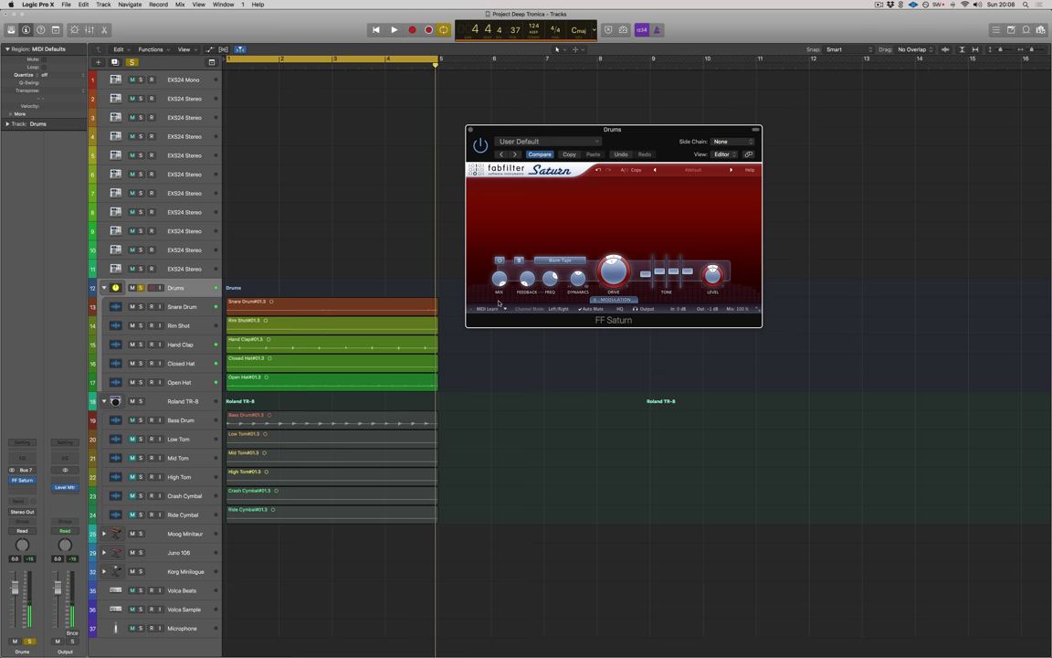
# - Turn down Saturn's Mix knob during playback, toggle the band's bypass to compare, and stop playback
pyautogui.moveTo(499, 280)
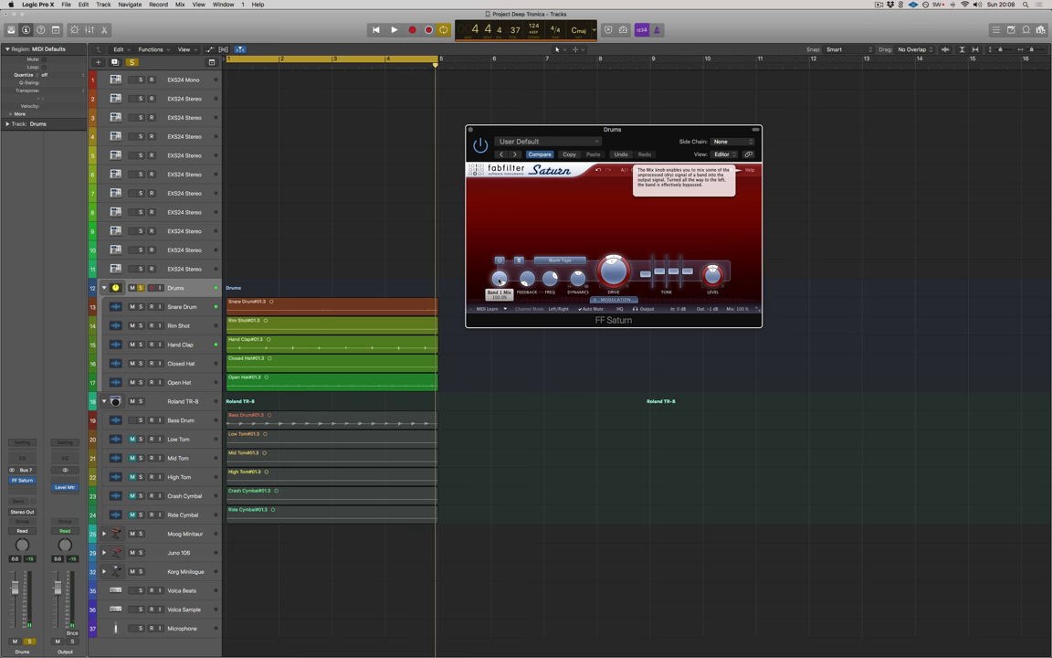
pyautogui.press('space')
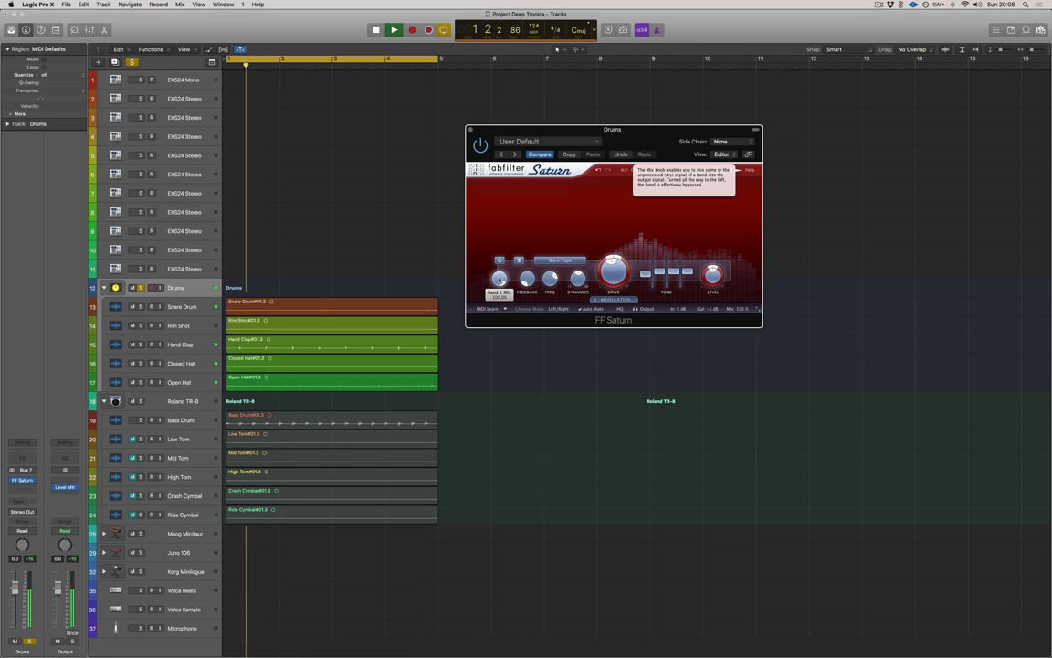
pyautogui.moveTo(500, 281); pyautogui.dragTo(503, 325)
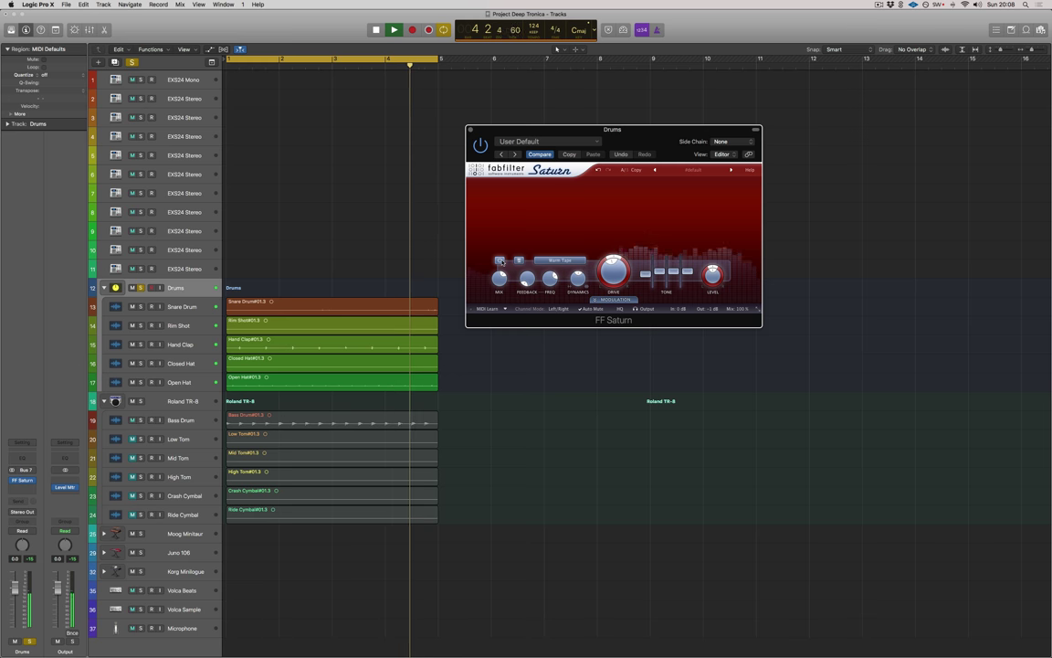
pyautogui.click(501, 261)
pyautogui.click(500, 261)
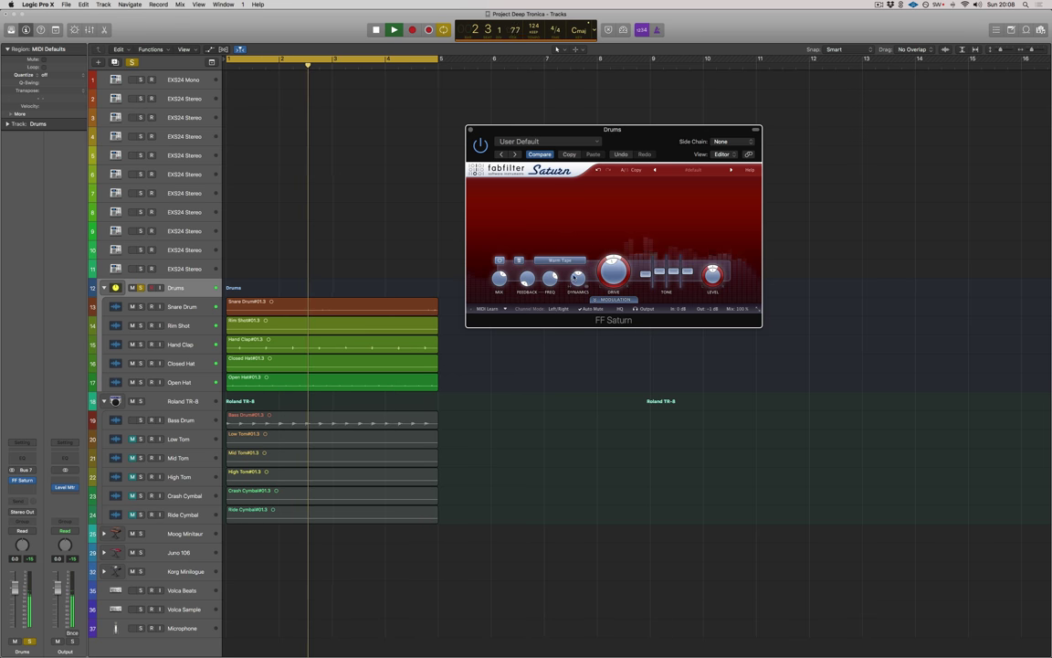
pyautogui.press('space')
# - Compare the drums once more with Saturn's band bypassed and active, bypass the whole Saturn plug-in, stop playback and close its window
pyautogui.moveTo(611, 276)
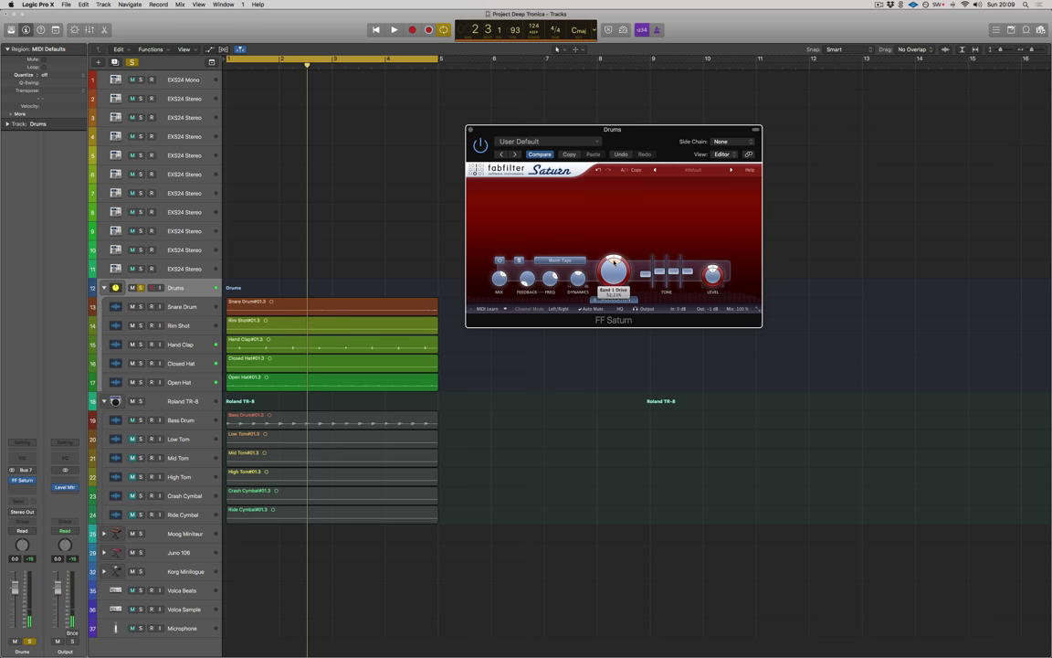
pyautogui.press('space')
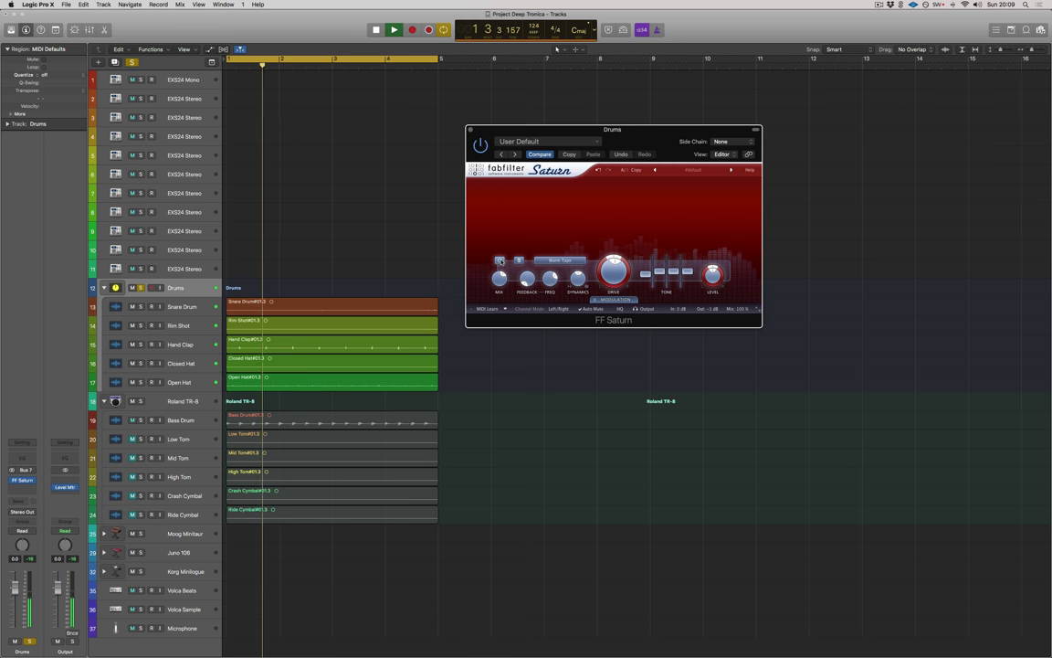
pyautogui.click(500, 261)
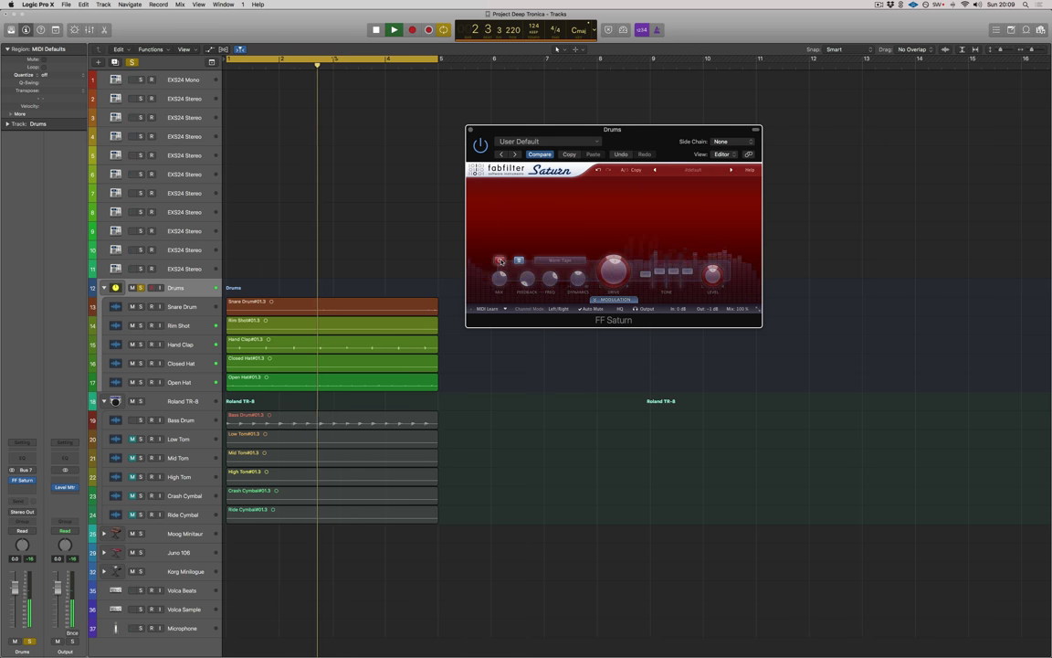
pyautogui.click(500, 261)
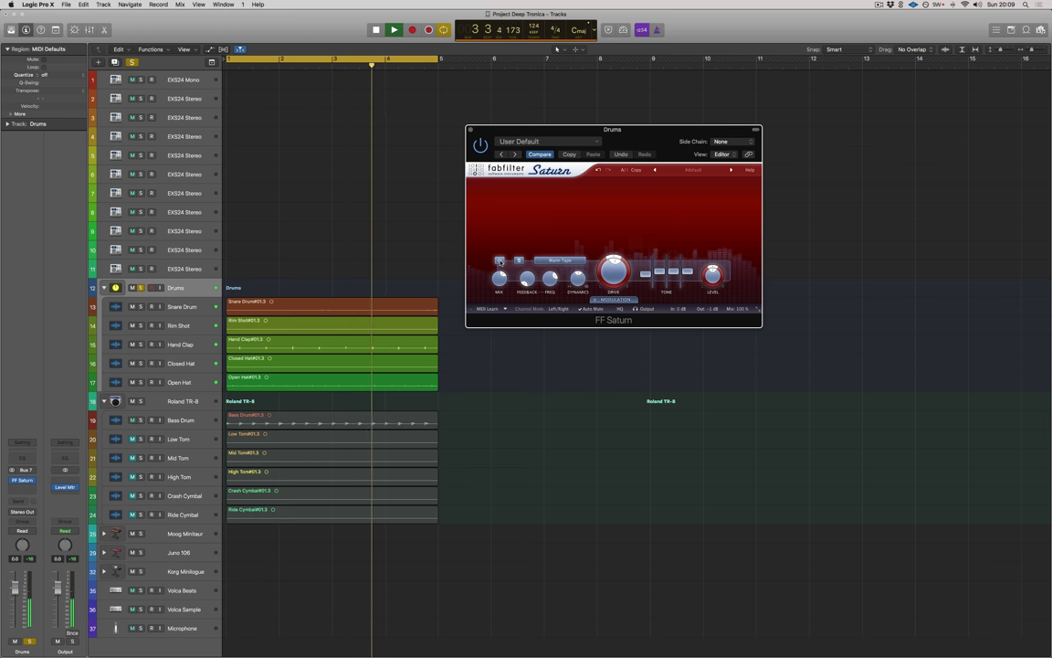
pyautogui.moveTo(471, 131); pyautogui.dragTo(479, 121)
pyautogui.press('space')
pyautogui.click(477, 121)
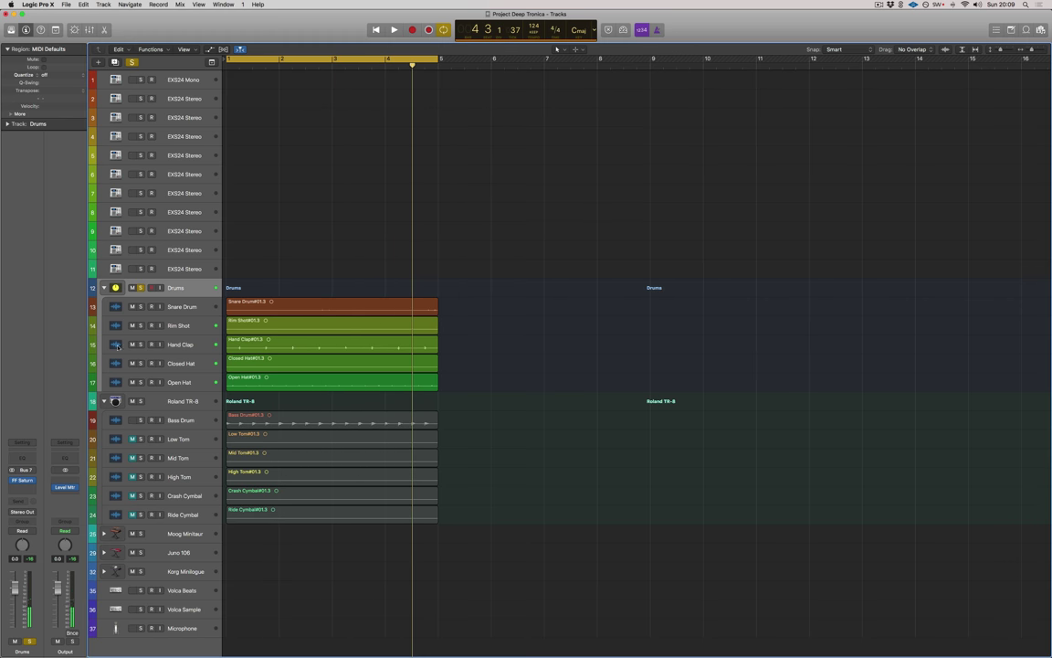
# - Insert a stereo UAD Oxide Tape below Saturn on the Drums stack and place its window over the empty arrangement area
pyautogui.click(19, 487)
pyautogui.moveTo(57, 632)
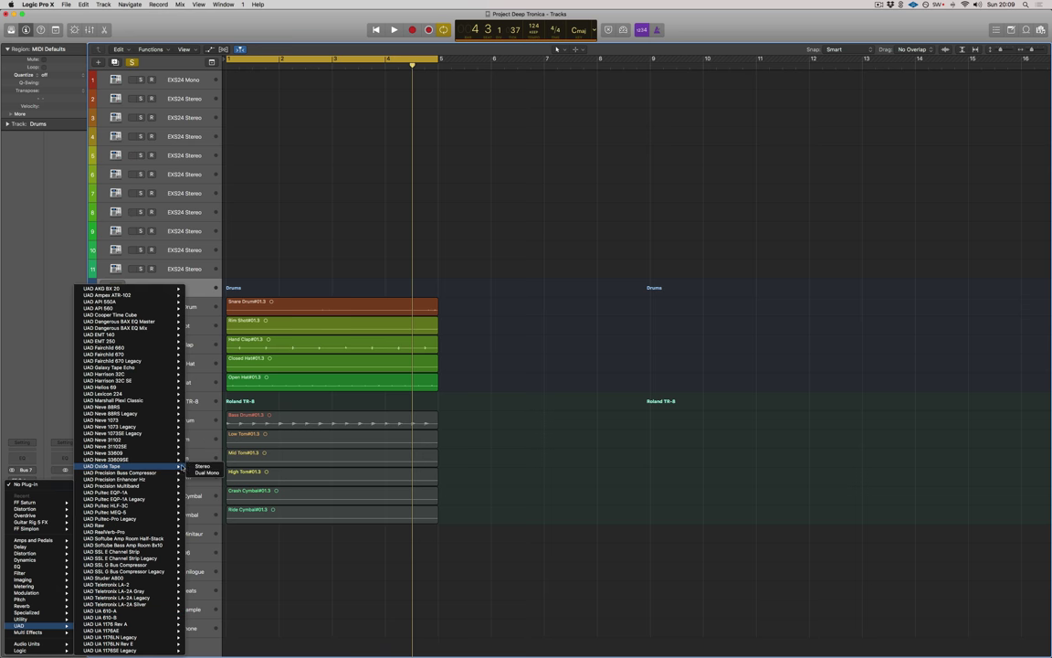
pyautogui.click(201, 467)
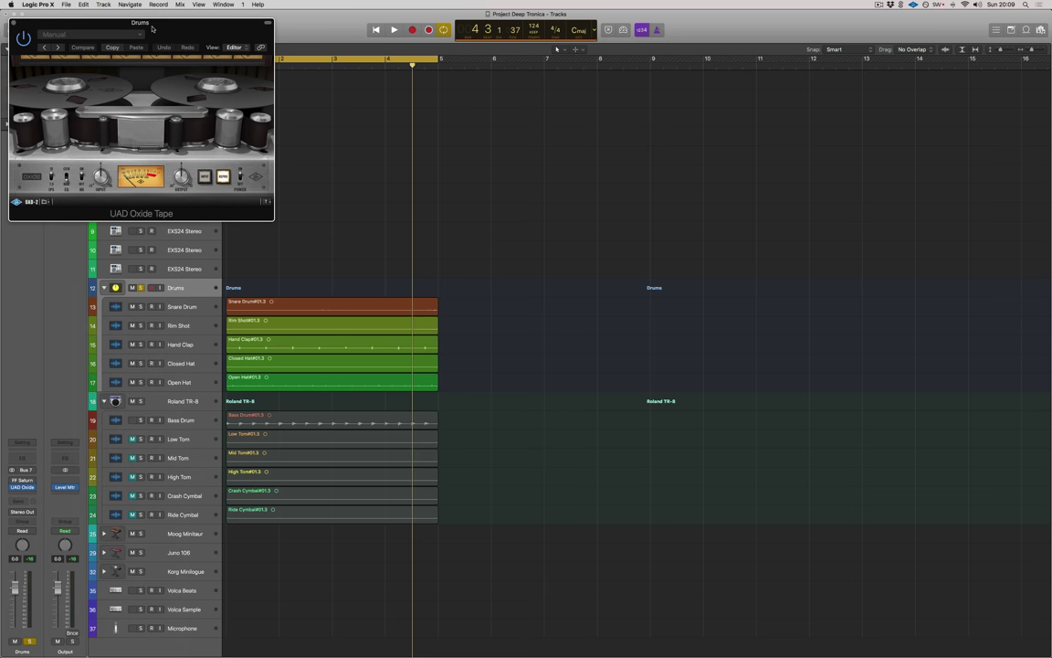
pyautogui.moveTo(137, 26); pyautogui.dragTo(675, 119)
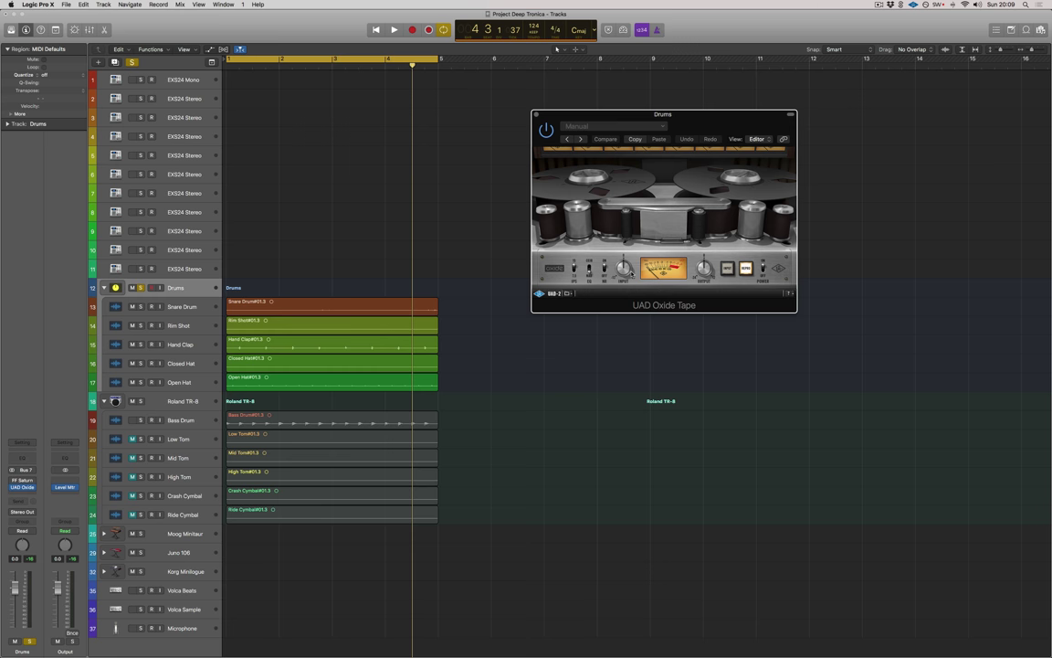
# - Compare the soloed Drums stack with Oxide Tape's power off and on during playback, leave it on, and stop playback
pyautogui.press('space')
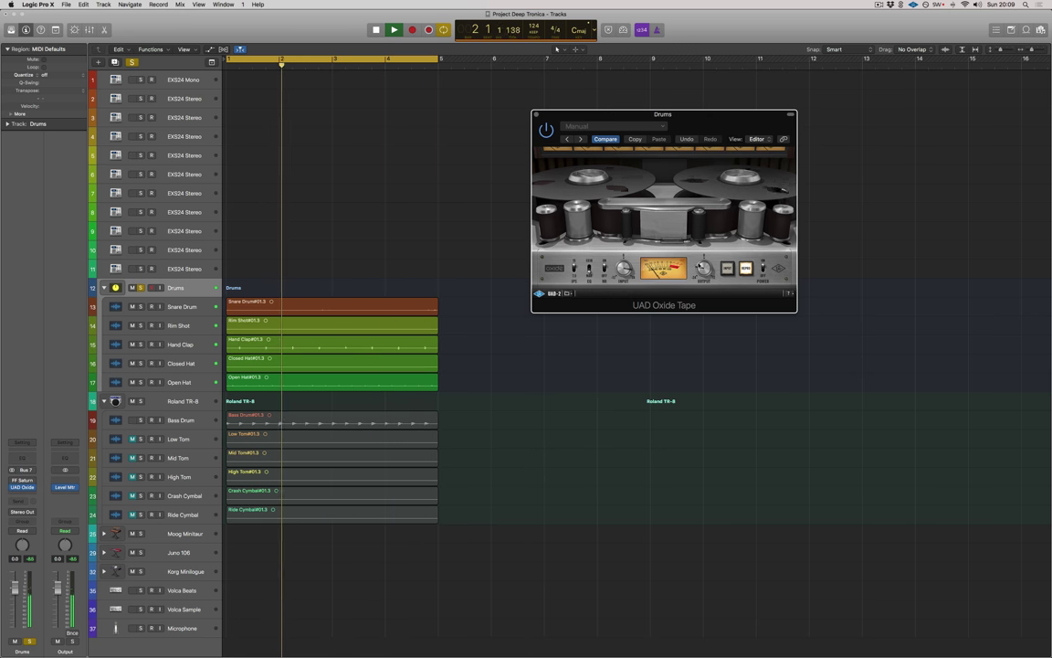
pyautogui.click(764, 276)
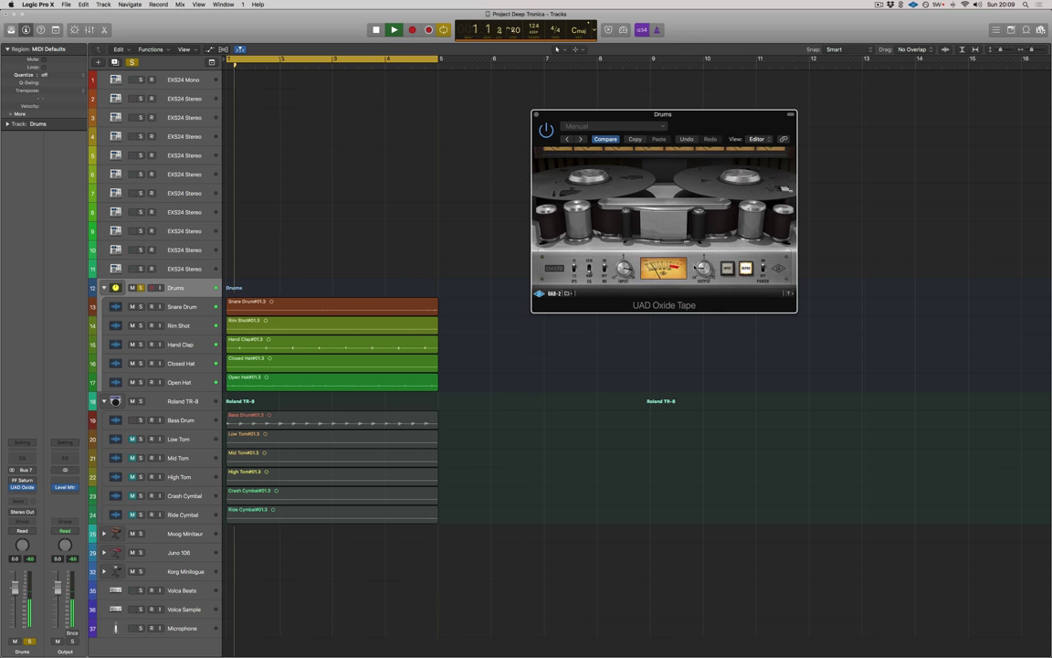
pyautogui.press('space')
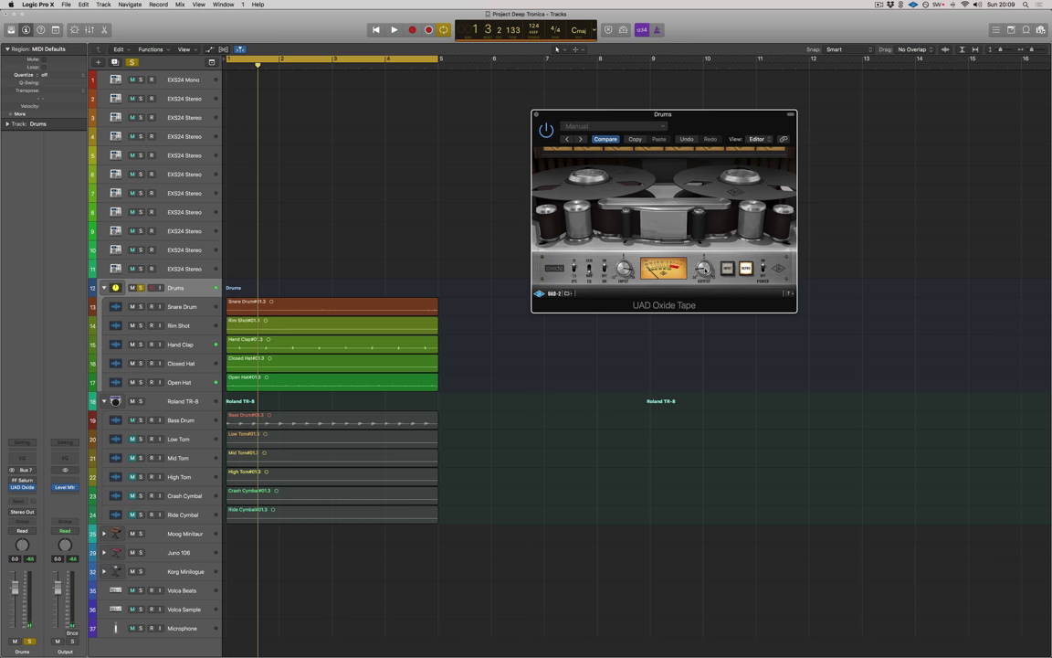
pyautogui.press('space')
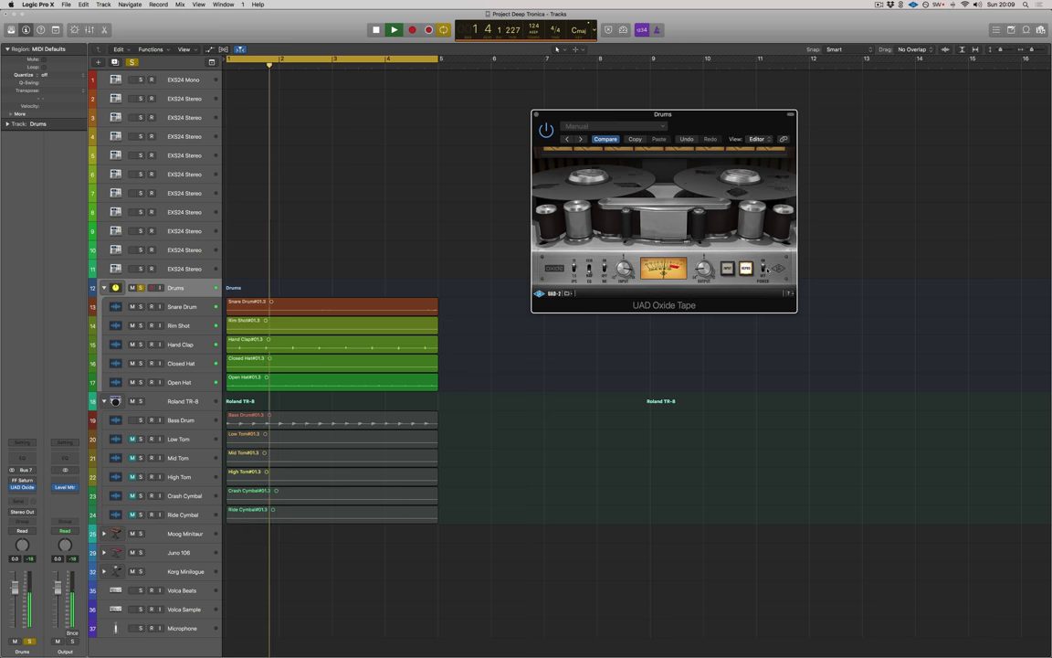
pyautogui.click(763, 274)
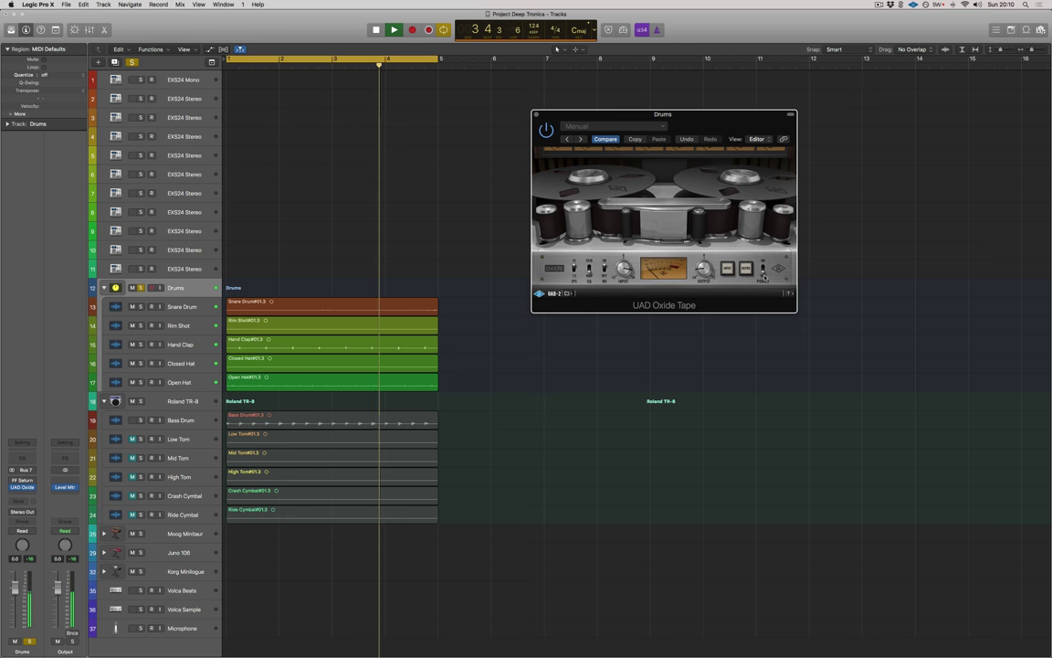
pyautogui.click(764, 274)
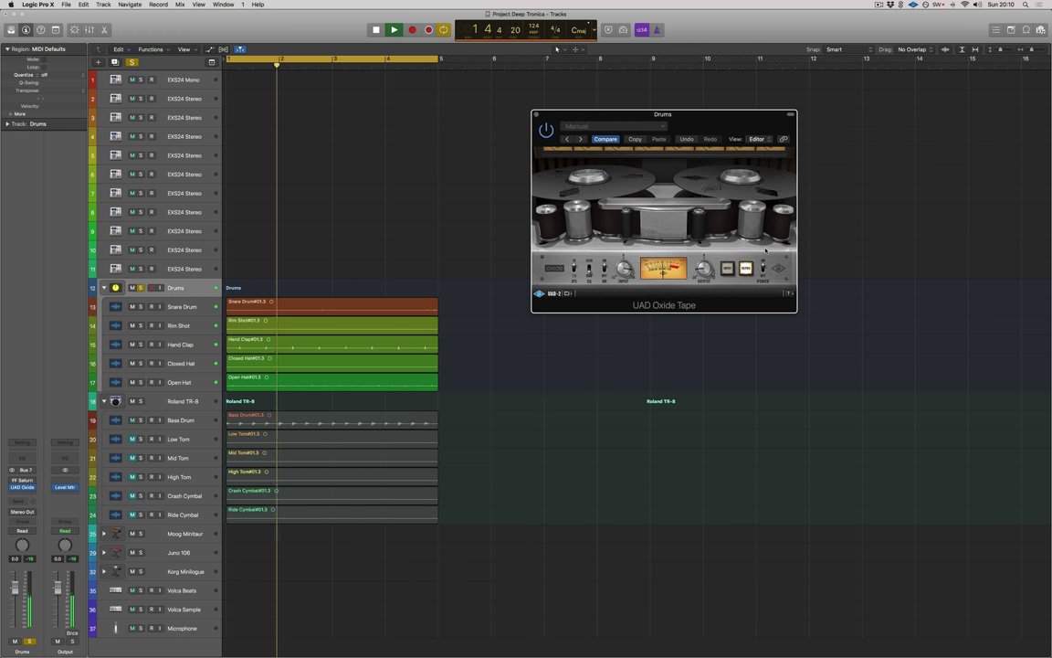
pyautogui.press('space')
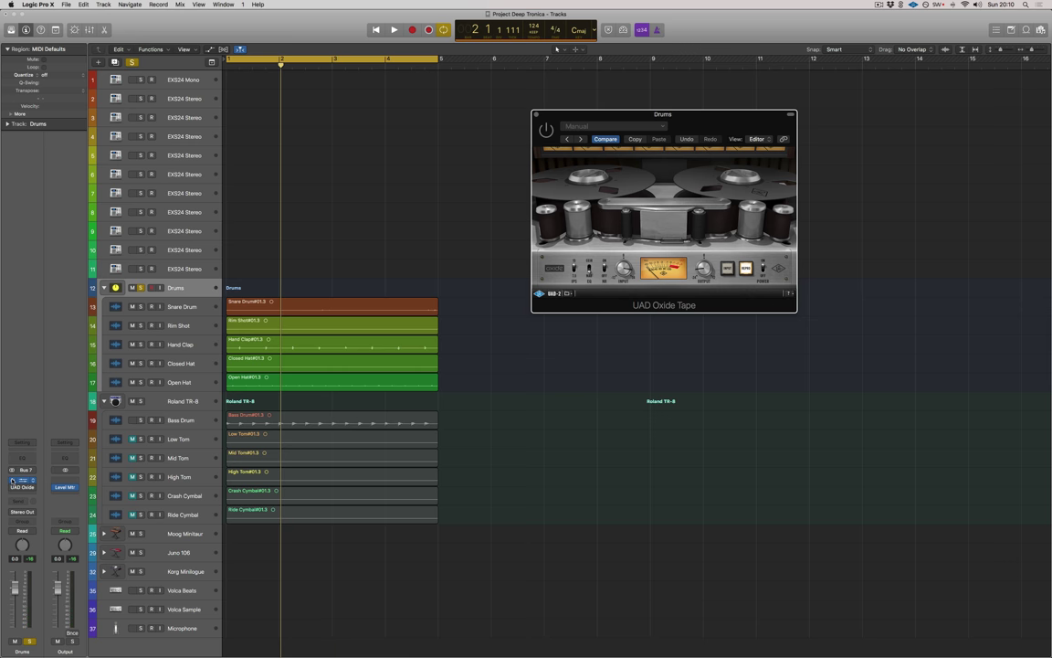
# - Compare the drums through Saturn alone and Oxide Tape alone, leaving Oxide Tape active and Saturn bypassed, and stop playback
pyautogui.press('space')
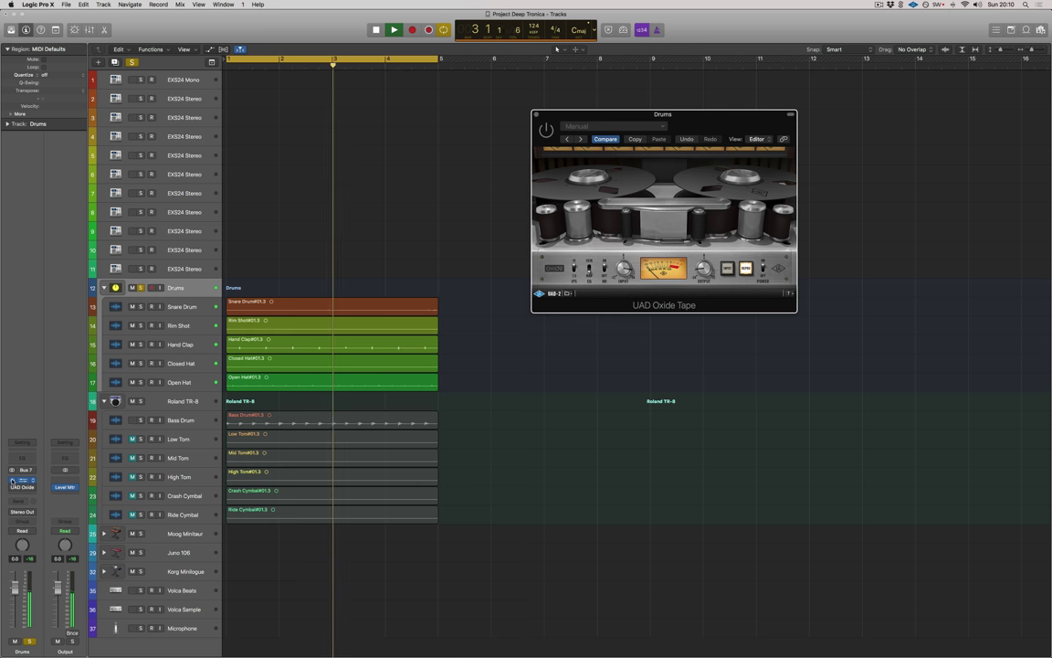
pyautogui.press('space')
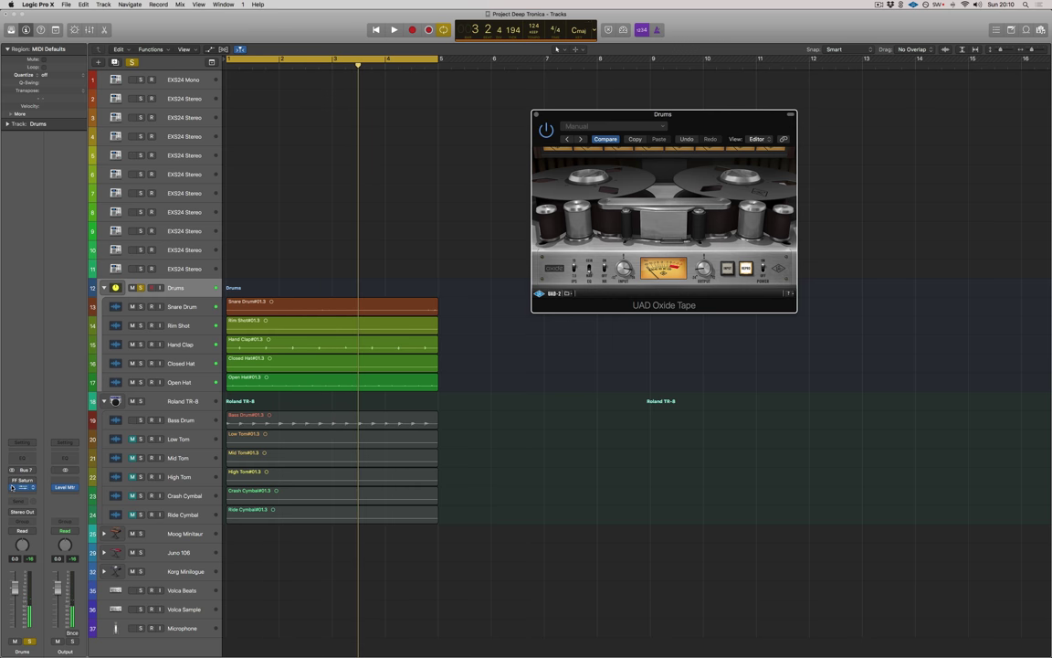
pyautogui.press('space')
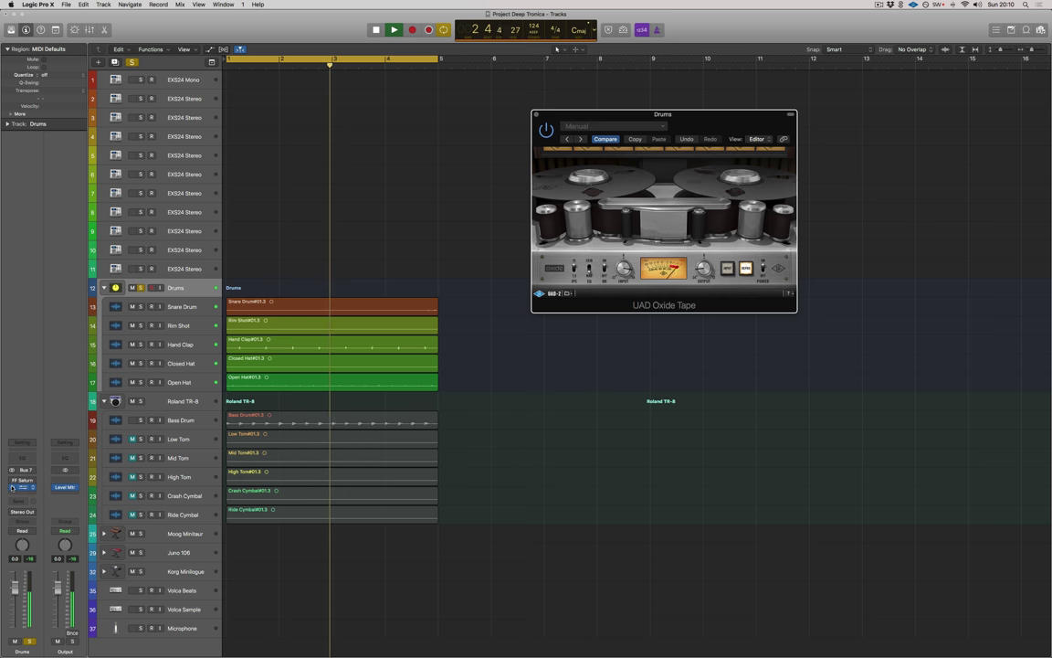
pyautogui.press('space')
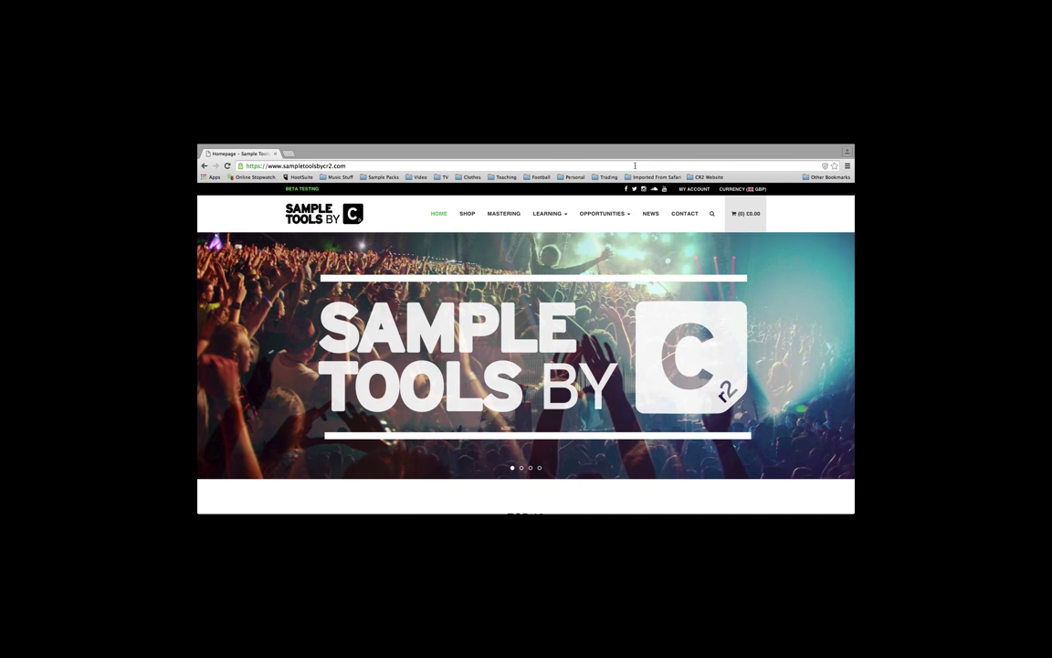
# - Switch to the web browser and open the Mastering page of the Sample Tools by Cr2 website
pyautogui.click(506, 216)
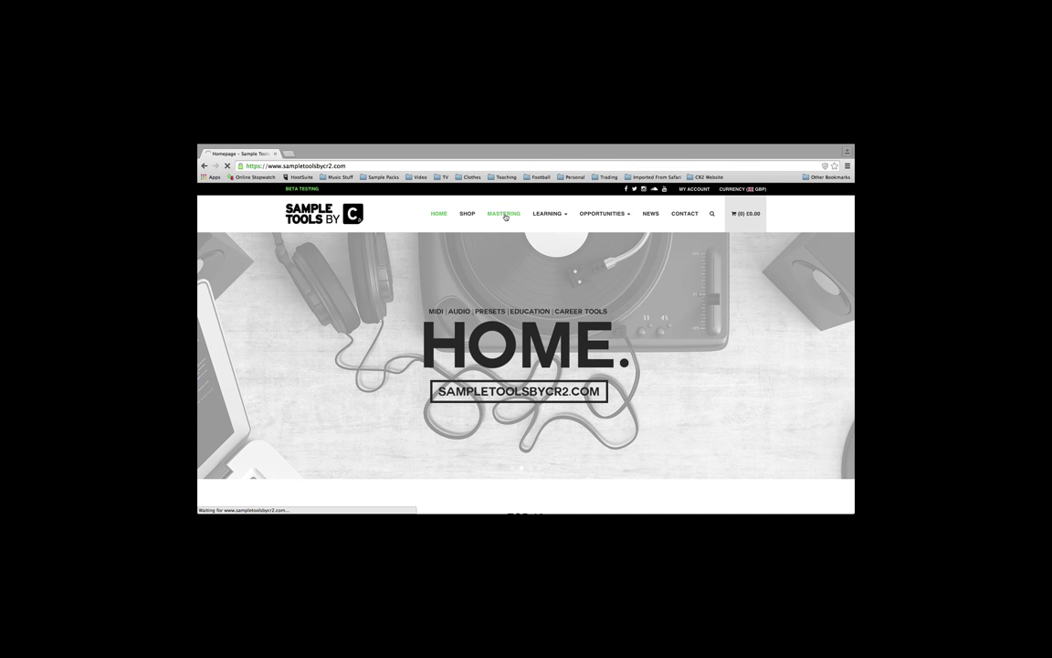